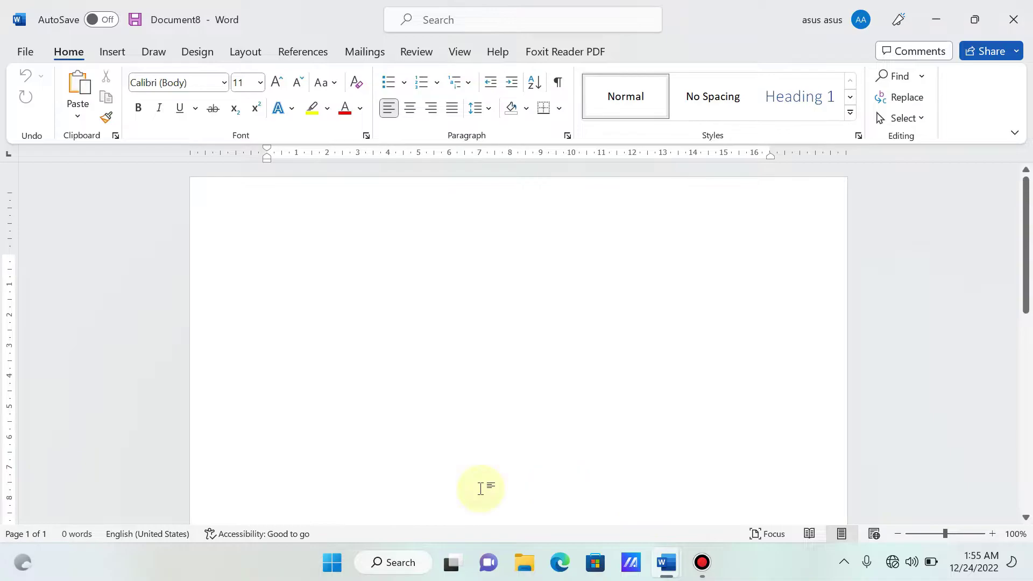
In Page Setup, make the top margin 4 cm and left, bottom, right 0, keeping them despite the warning
double_click(218, 155)
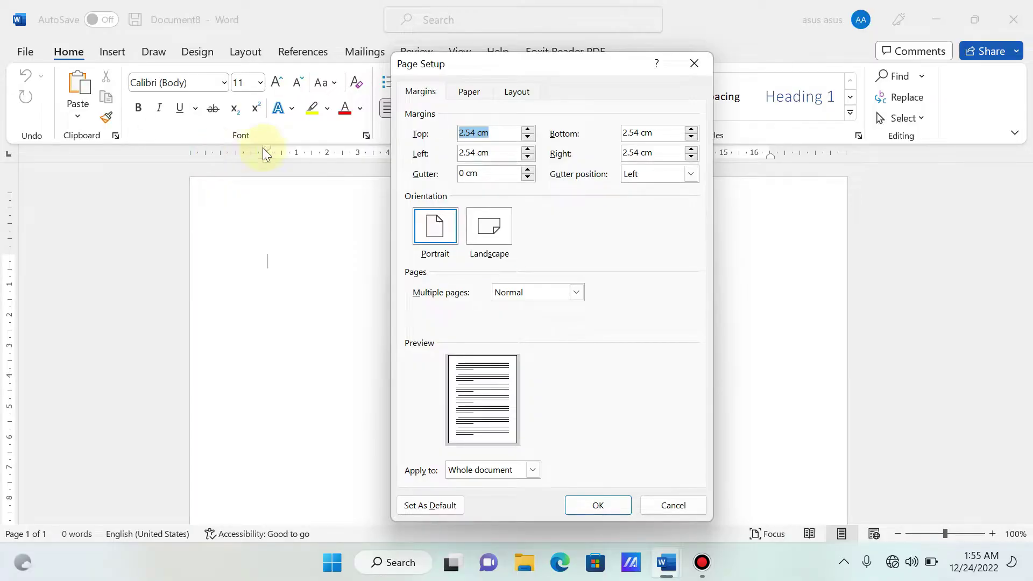
left_click(468, 134)
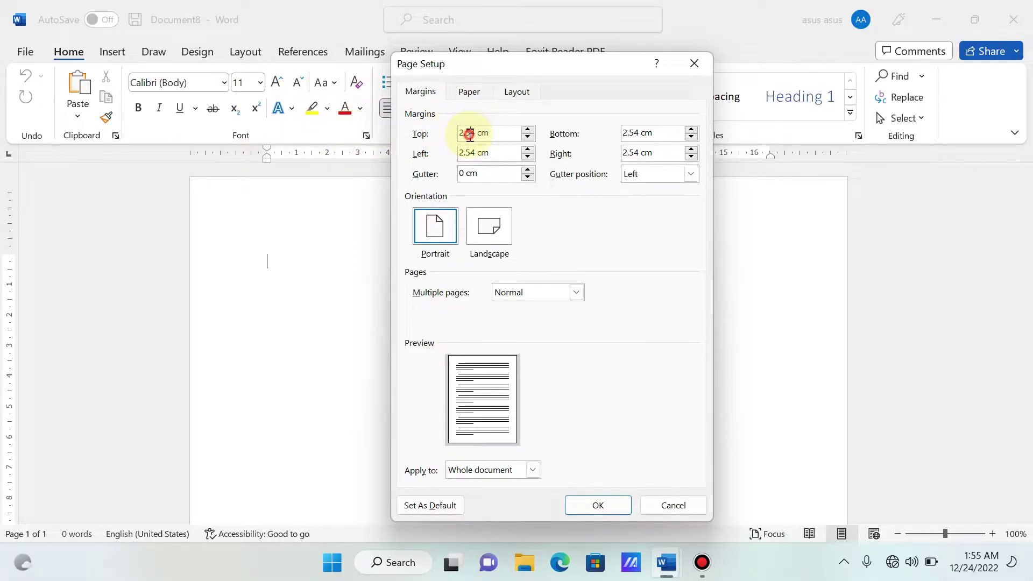
key("BackSpace")
key("BackSpace")
key("BackSpace")
left_click(478, 153)
key("BackSpace")
key("BackSpace")
key("BackSpace")
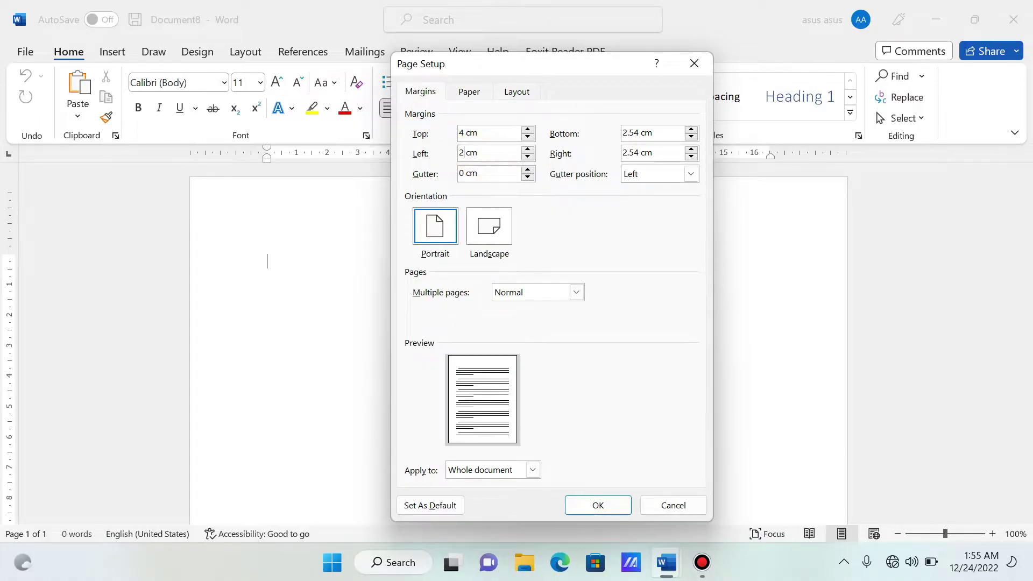
key("BackSpace")
type("0")
left_click(638, 133)
key("BackSpace")
key("BackSpace")
key("BackSpace")
type("0")
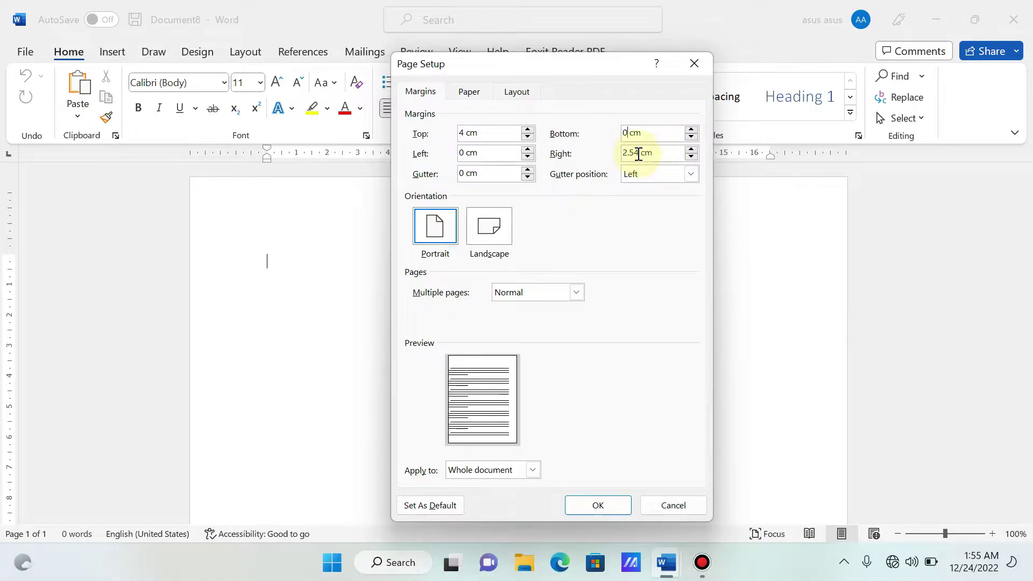
left_click(638, 153)
key("BackSpace")
key("BackSpace")
key("BackSpace")
key("BackSpace")
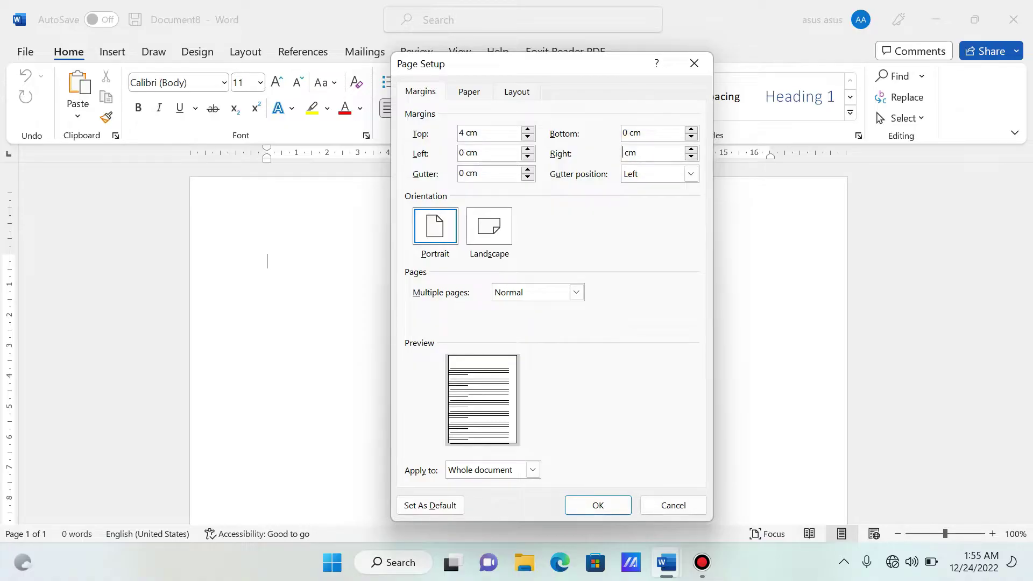
left_click(596, 507)
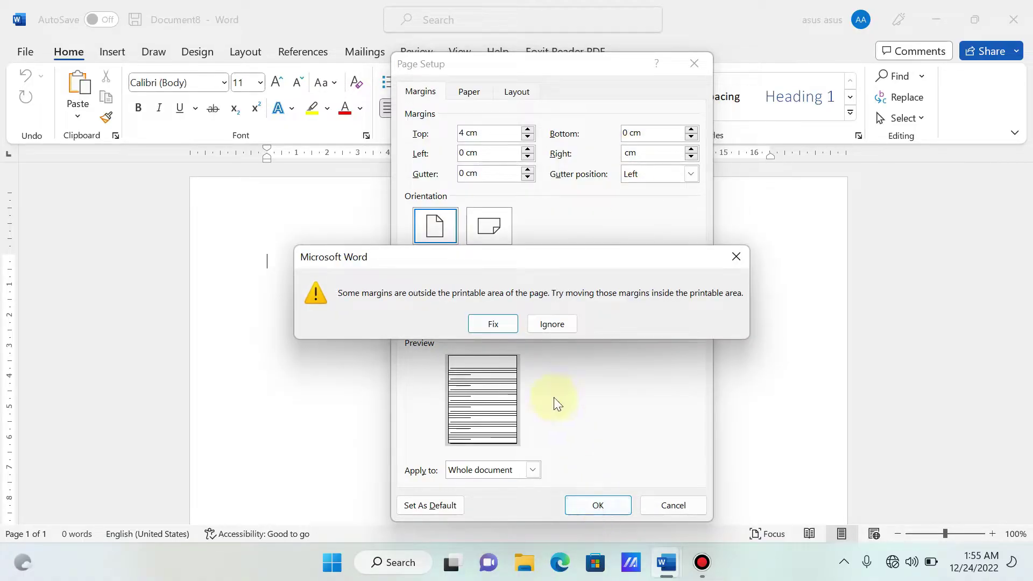
left_click(550, 322)
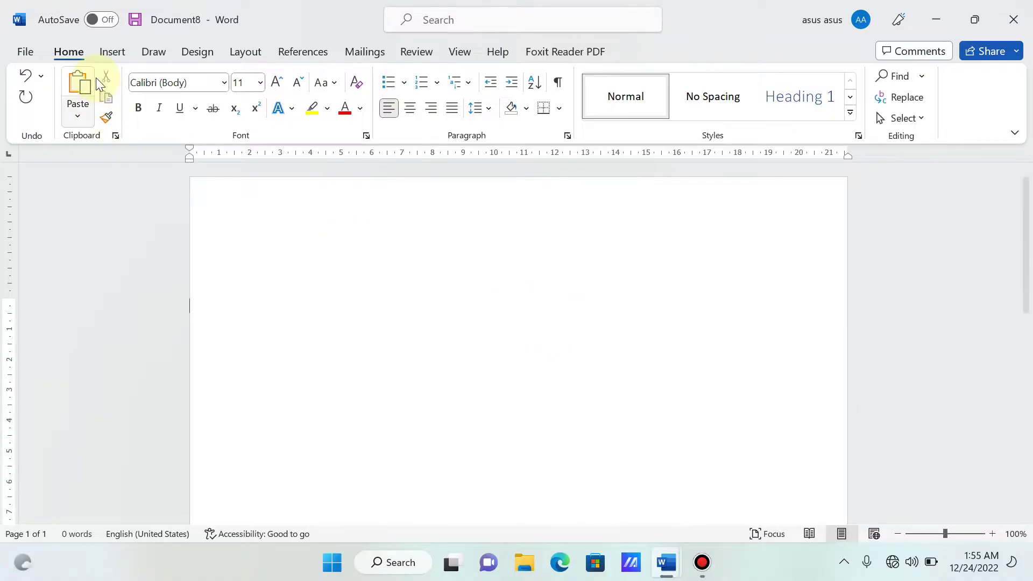
Insert a 1-column by 8-row table and select the whole table
left_click(115, 50)
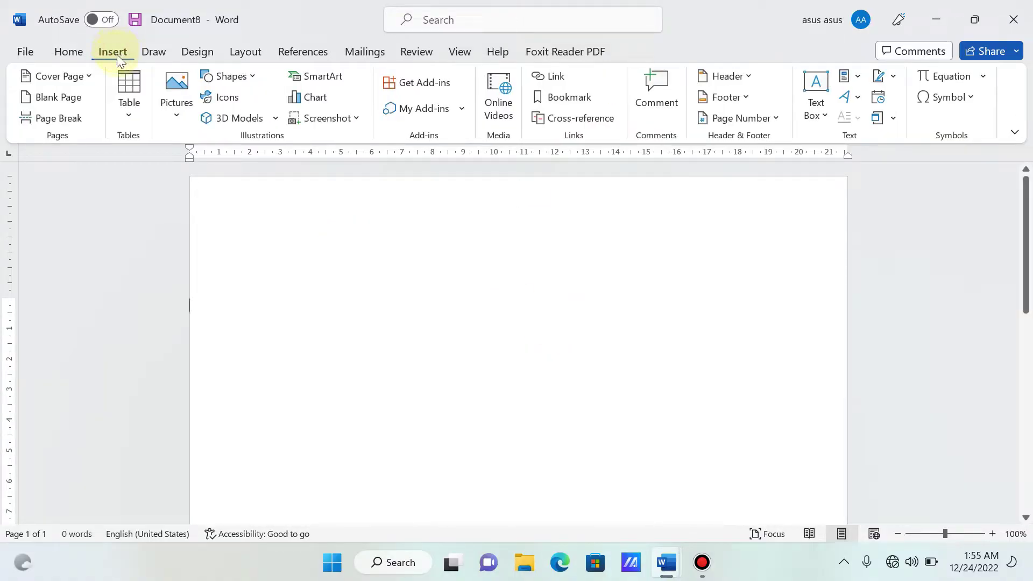
left_click(128, 116)
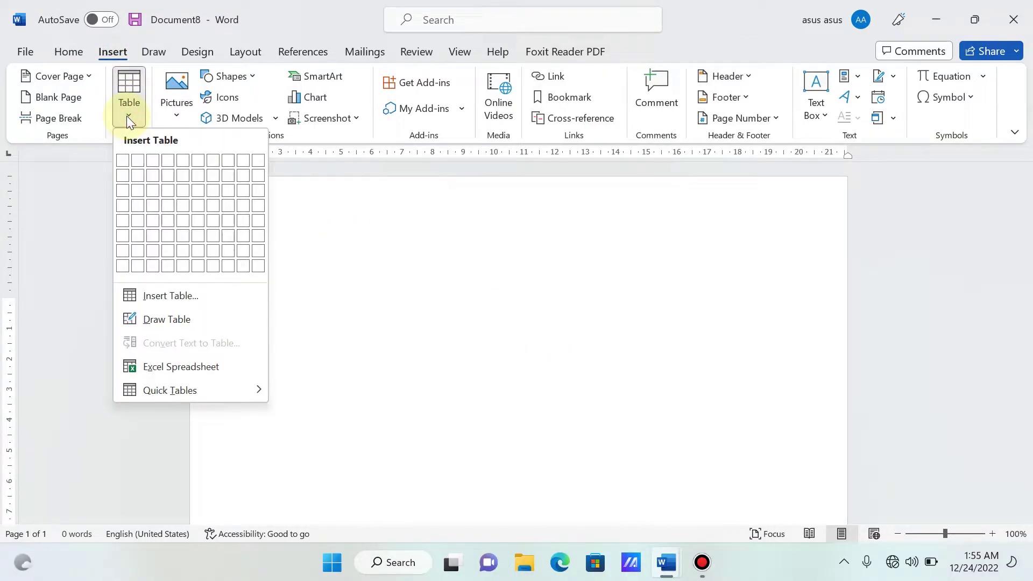
left_click(119, 266)
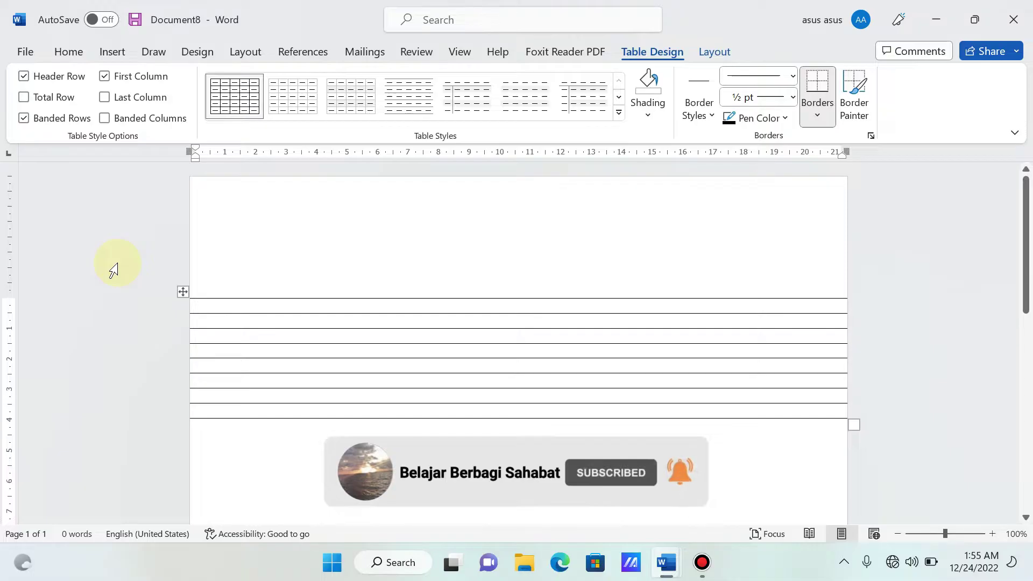
key("ctrl+a")
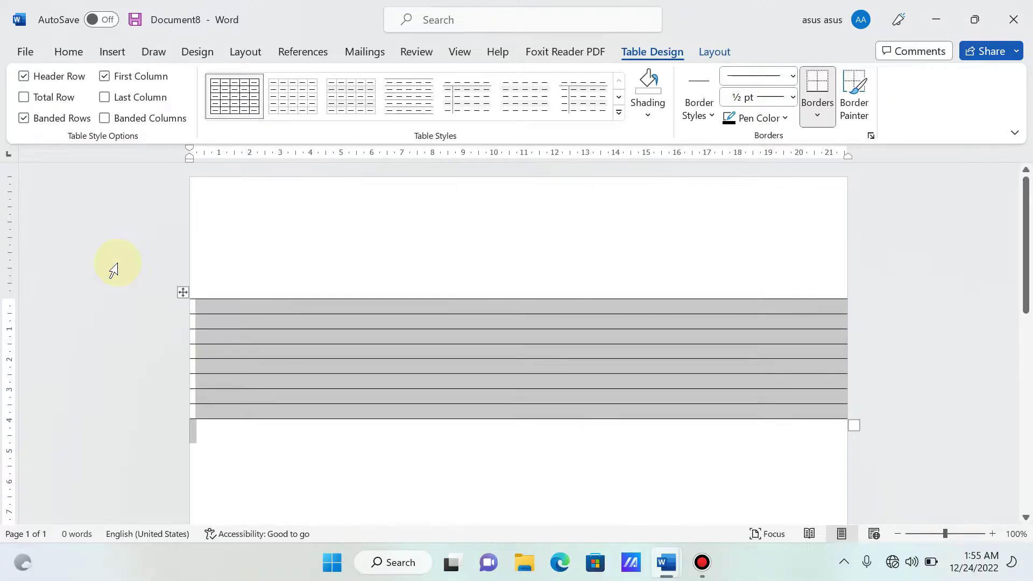
left_click(69, 53)
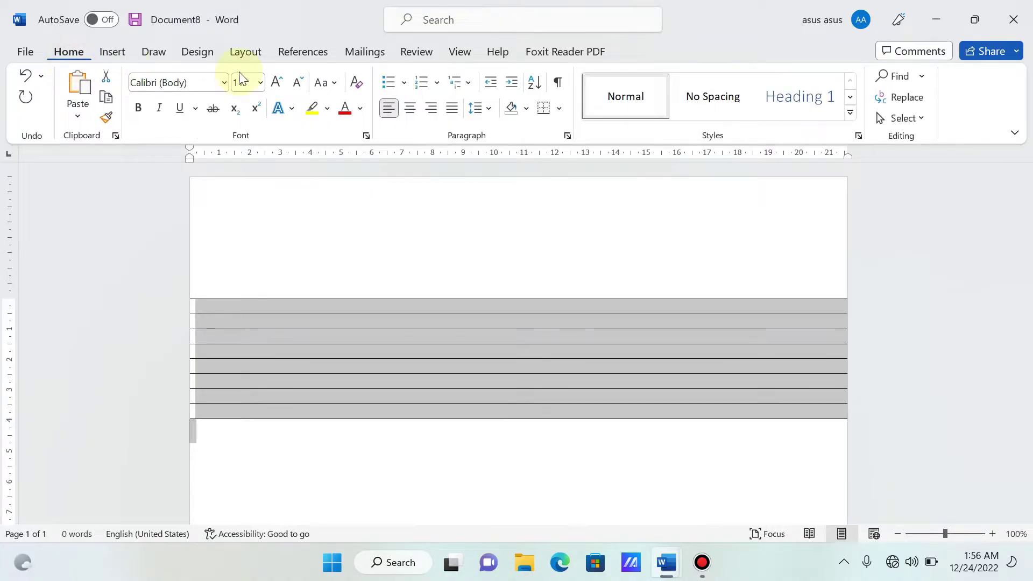
Apply 1.5 line spacing to the table, then add rows until they reach about 17 cm
left_click(489, 114)
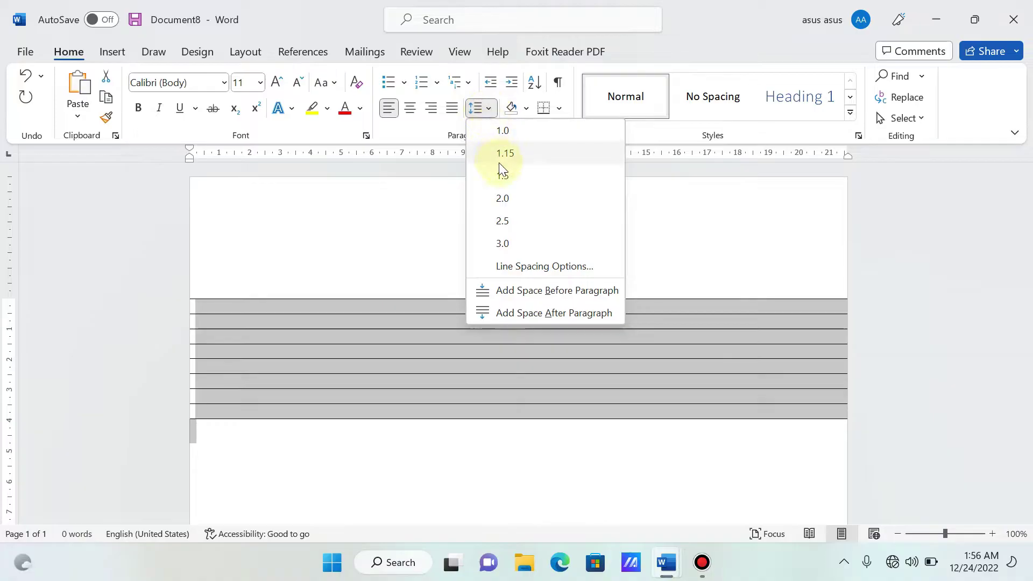
left_click(501, 175)
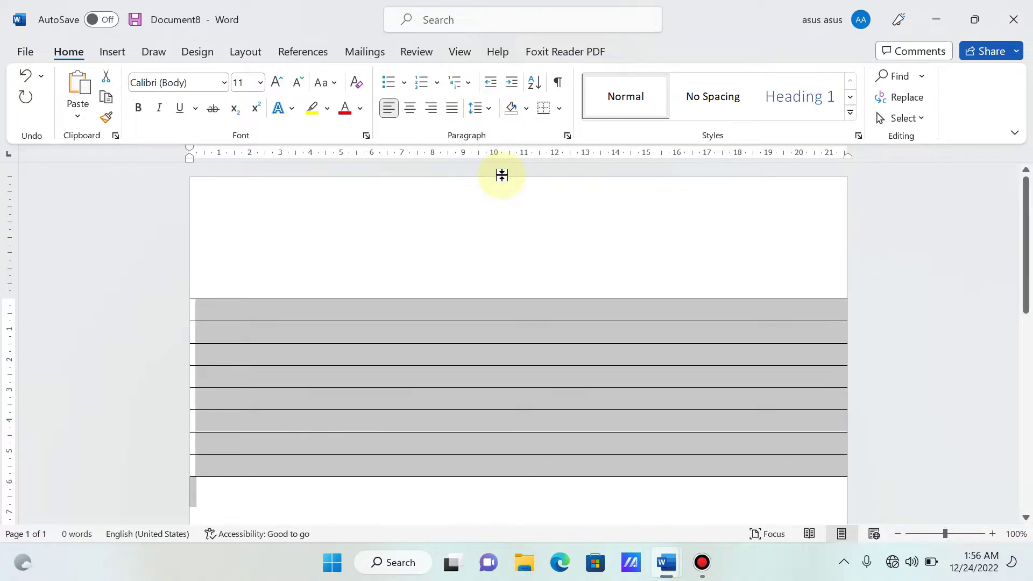
key("Right")
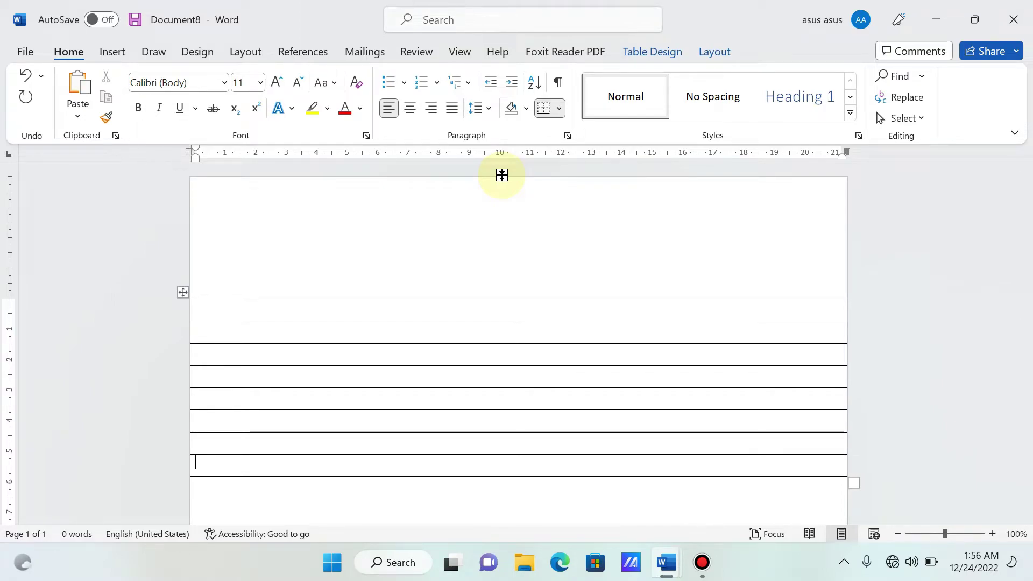
key("Tab")
key("Tab")
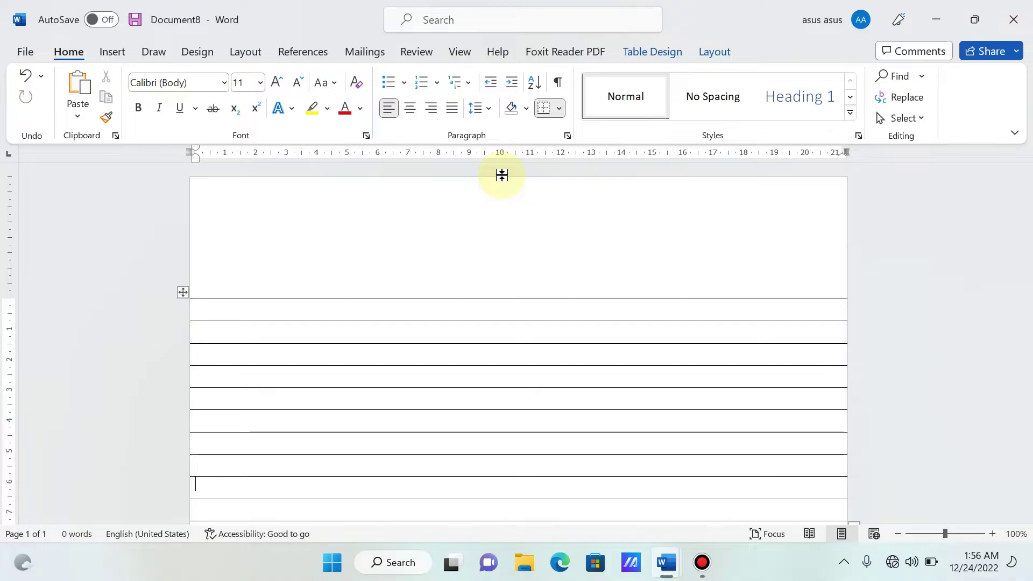
key("Tab")
key("Tab")
key("Tab")
key("Tab")
key("Tab")
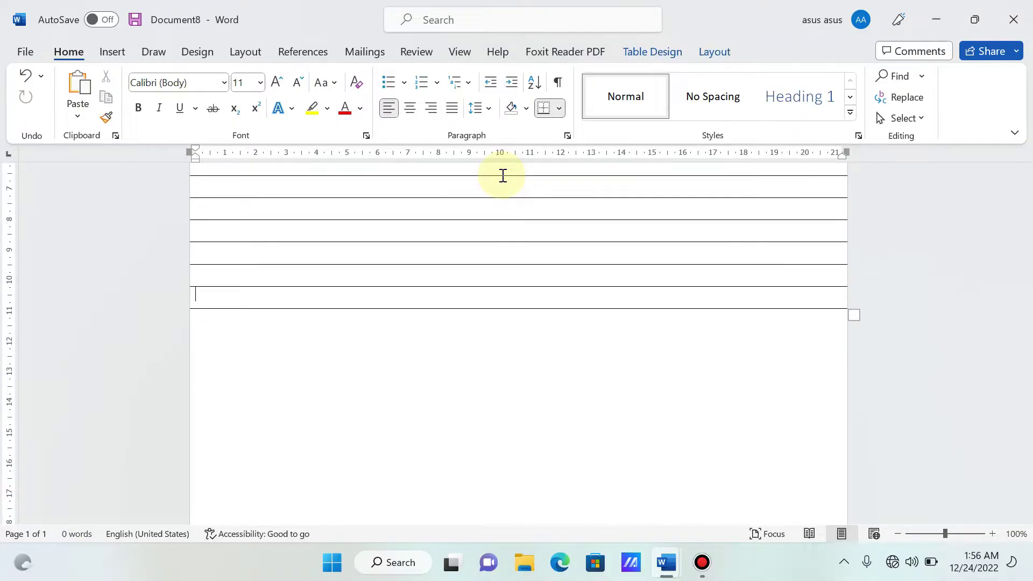
key("Tab")
key("Tab")
key("Tab")
key("Tab")
key("Tab")
key("Tab")
key("Tab")
key("Tab")
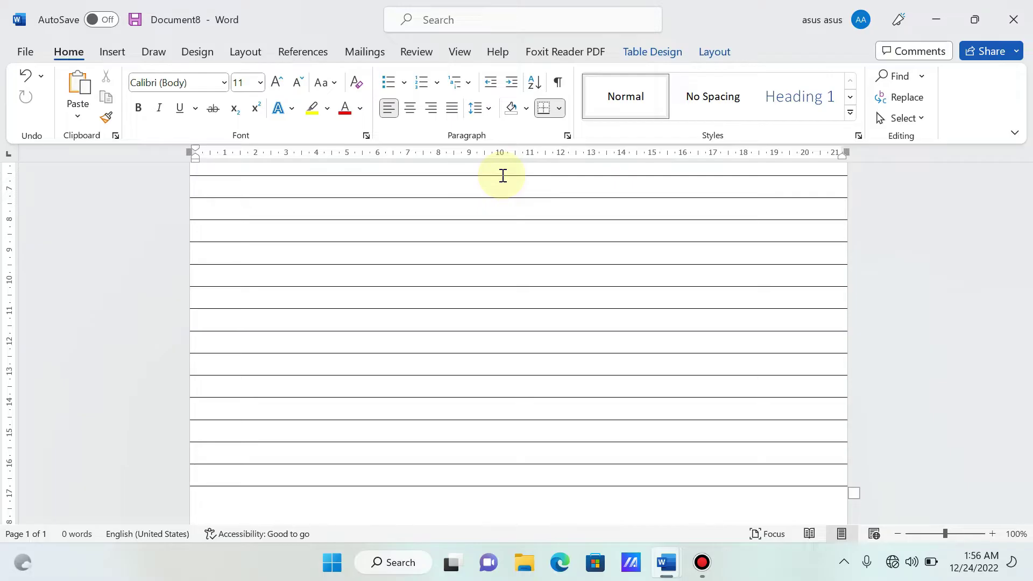
mouse_move(1025, 338)
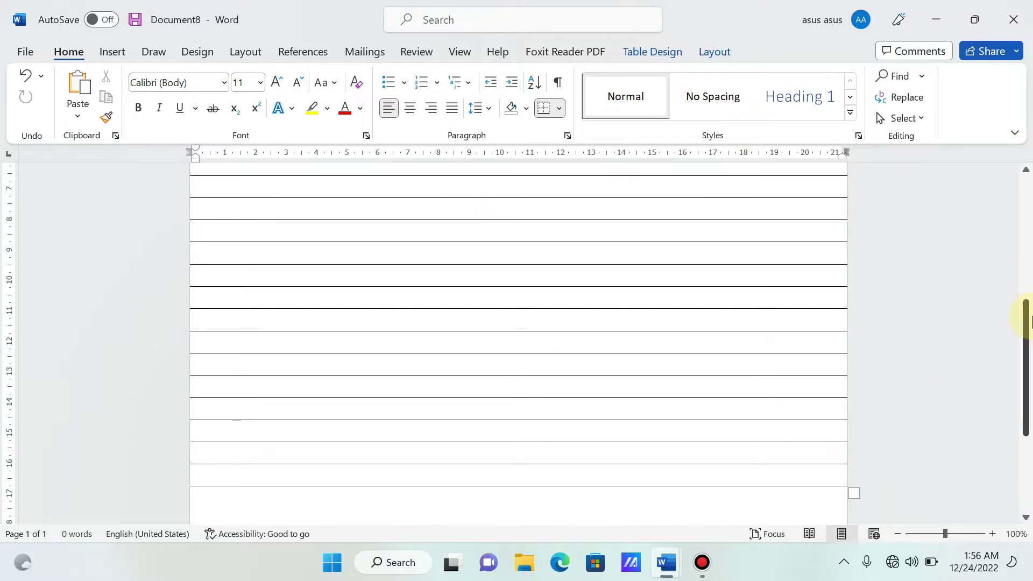
left_click_drag(1027, 318, 1026, 169)
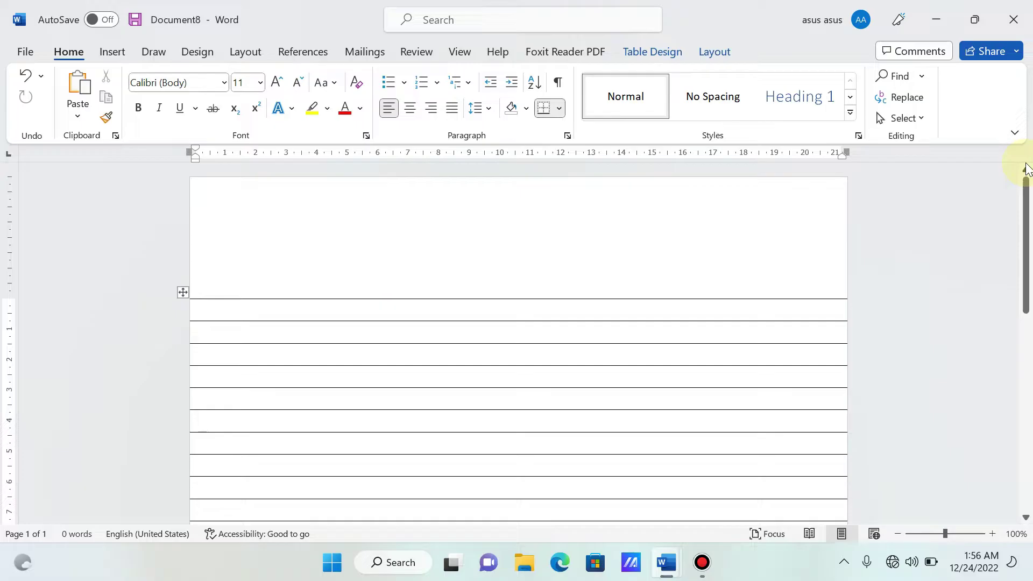
Draw a level 21.61 cm horizontal line shape along the table's top edge
left_click(112, 53)
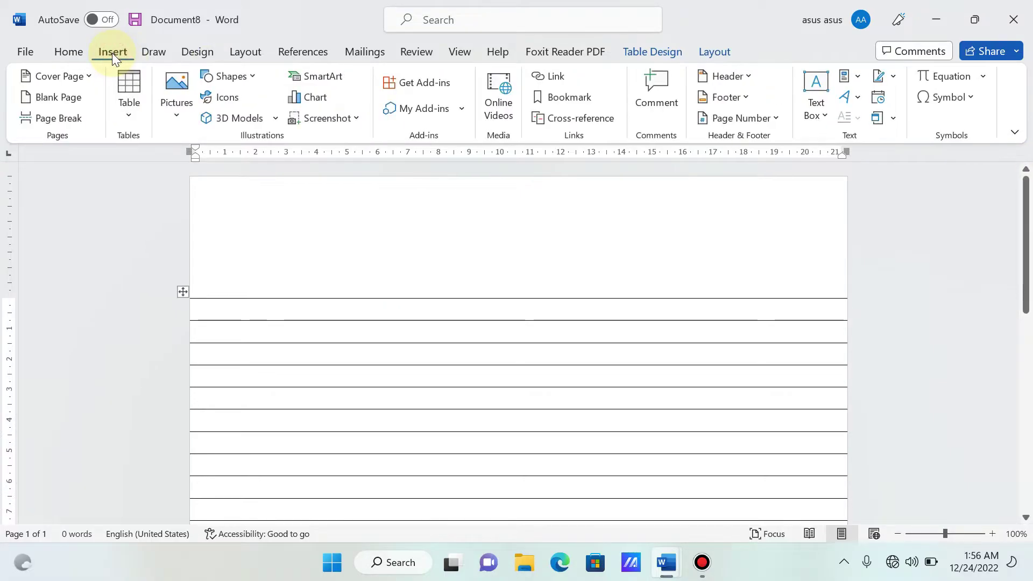
left_click(248, 75)
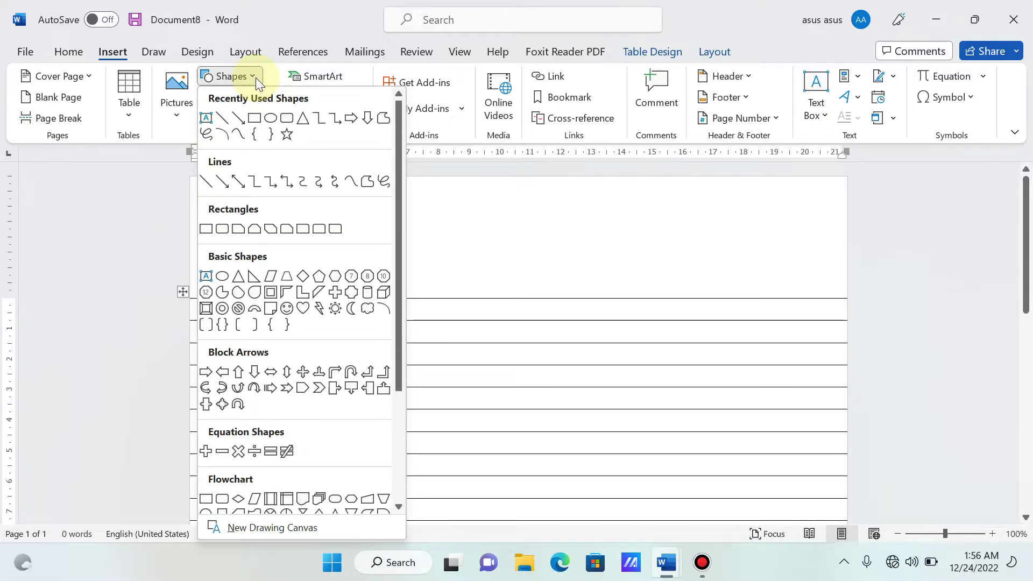
left_click(224, 118)
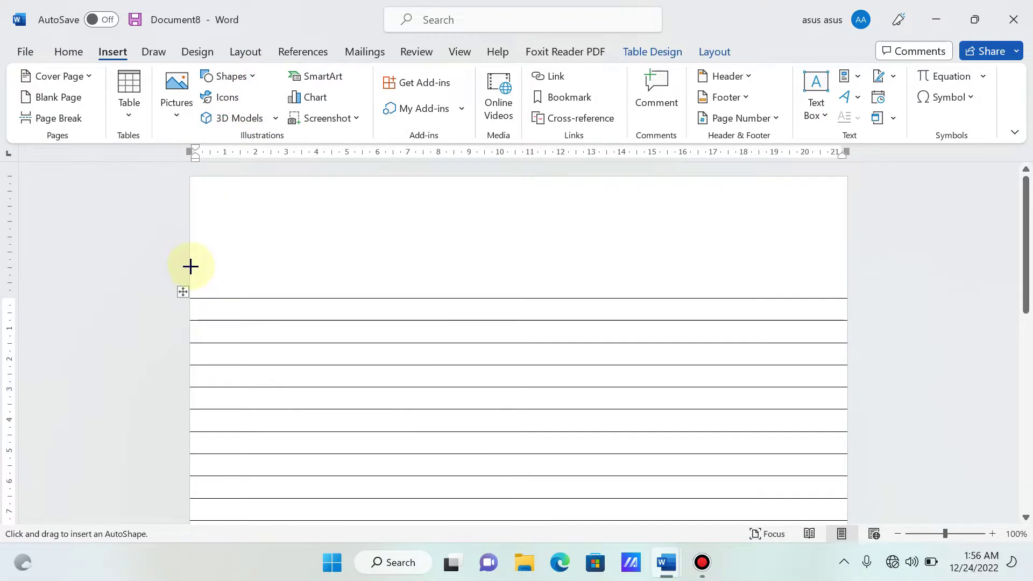
left_click_drag(190, 266, 848, 270)
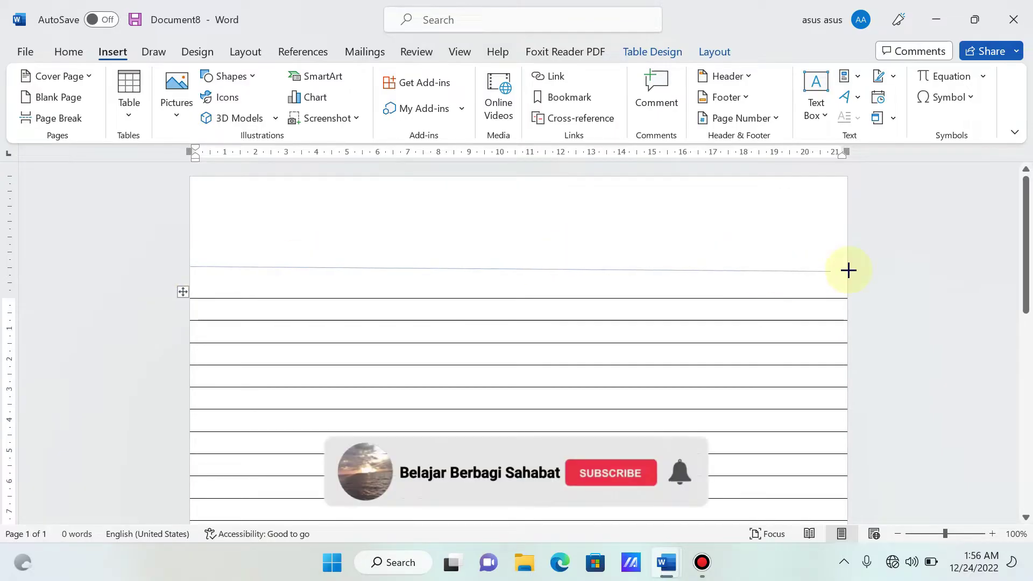
left_click_drag(848, 270, 849, 266)
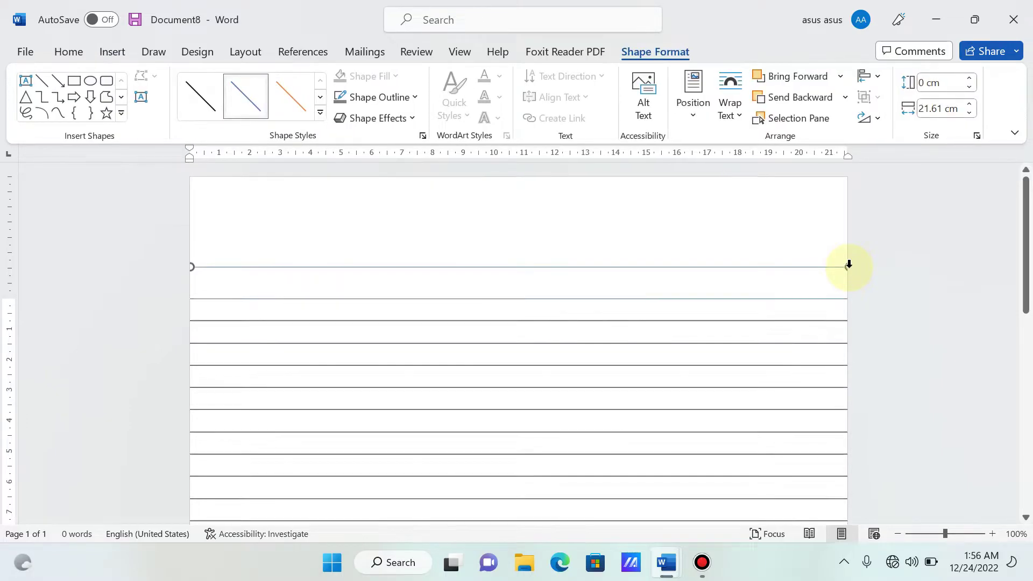
left_click_drag(848, 266, 848, 270)
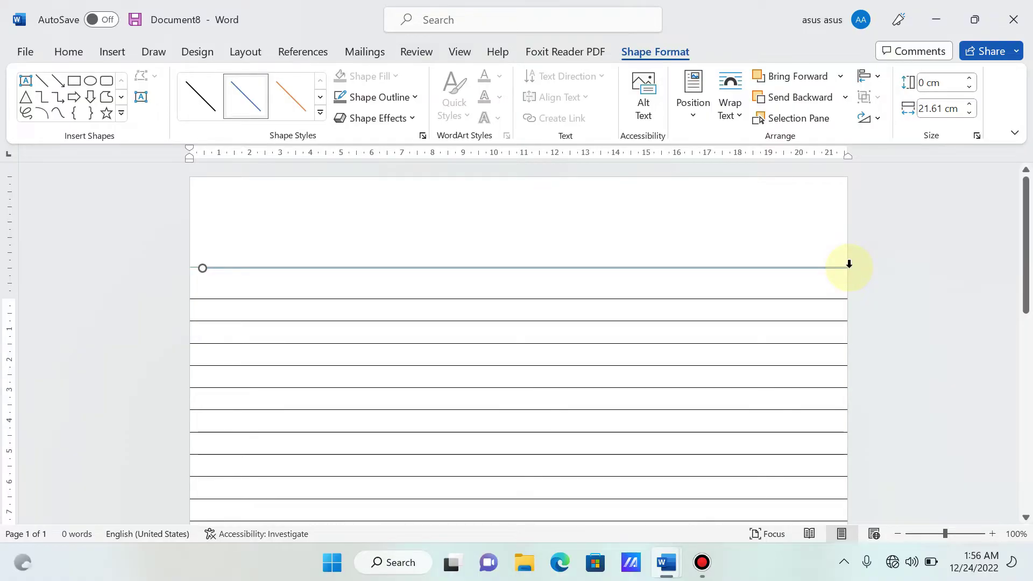
left_click_drag(849, 264, 849, 264)
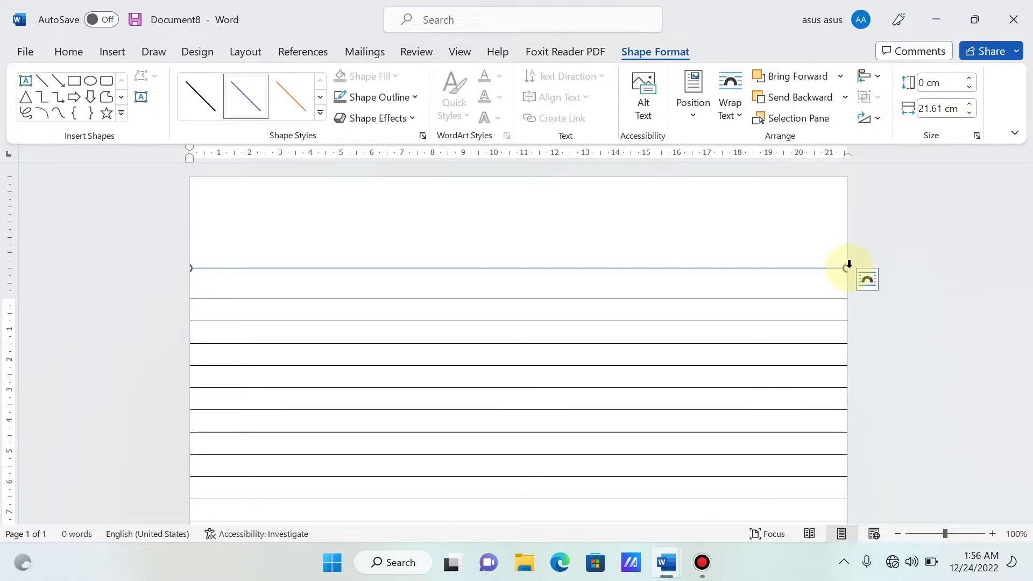
left_click(848, 264)
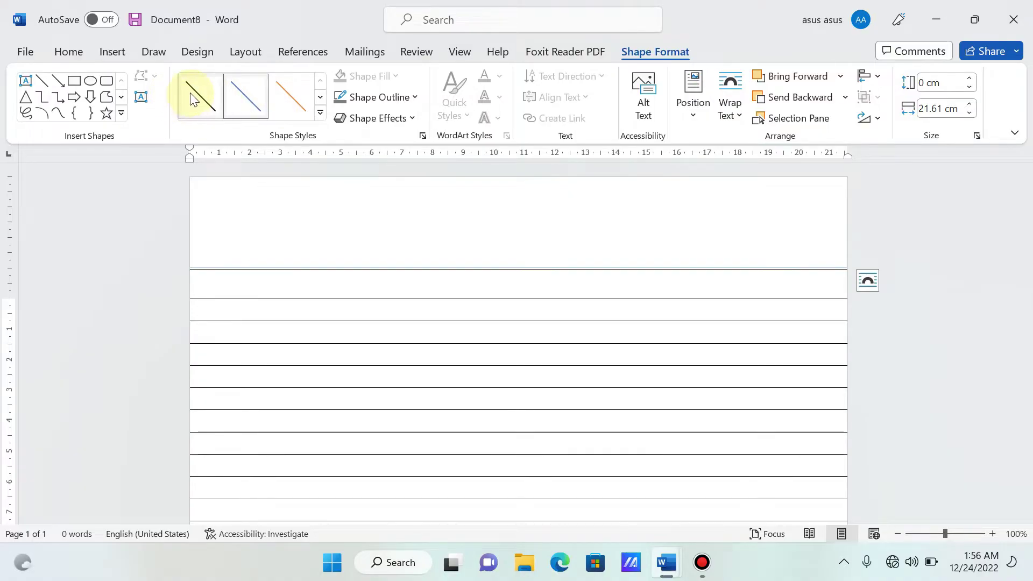
left_click(114, 52)
Draw an 11.68 cm vertical line down the ruled rows near the page's left edge
left_click(238, 82)
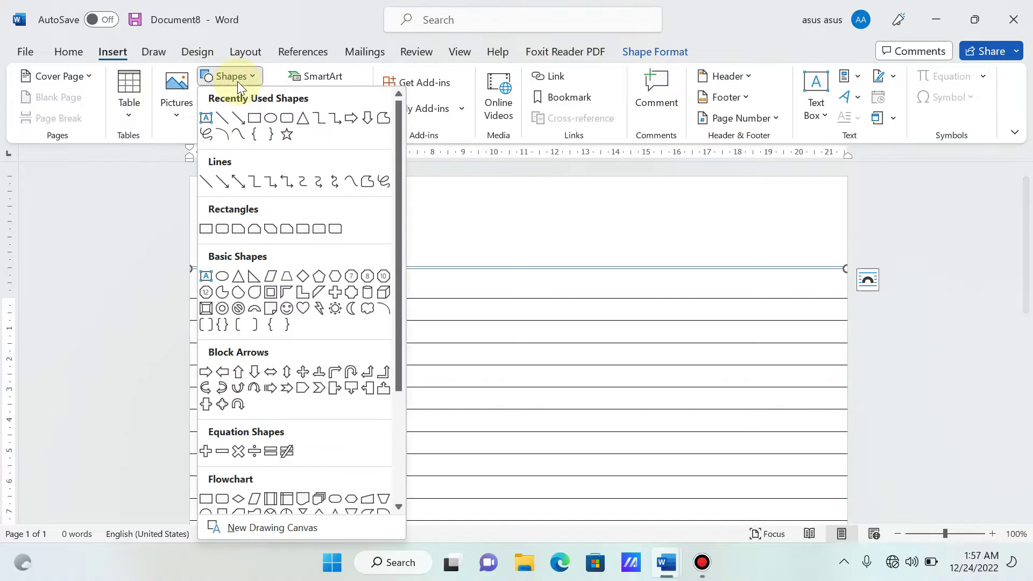
left_click(221, 120)
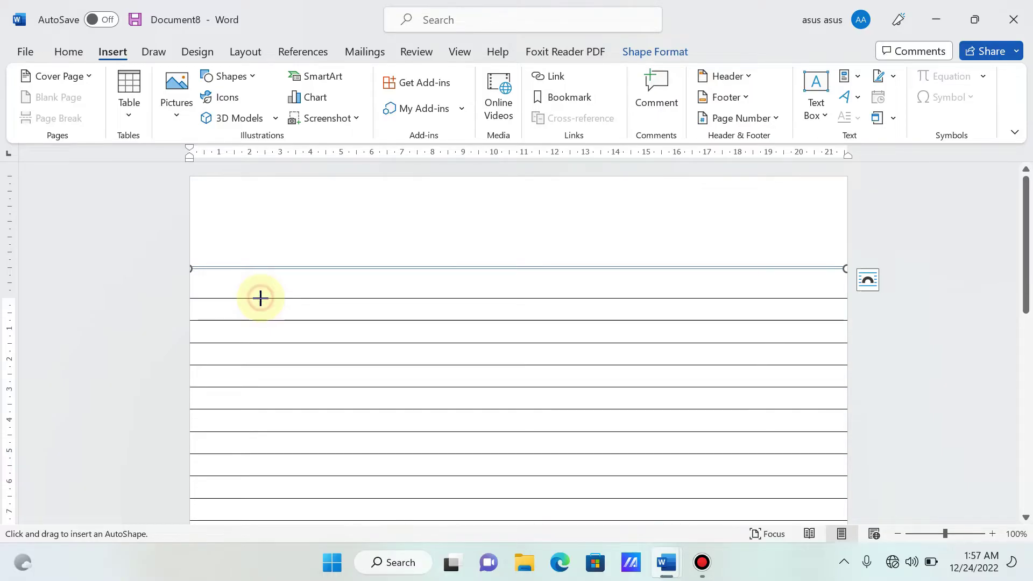
mouse_move(260, 299)
left_mouse_down()
mouse_move(261, 521)
mouse_move(260, 512)
left_mouse_up()
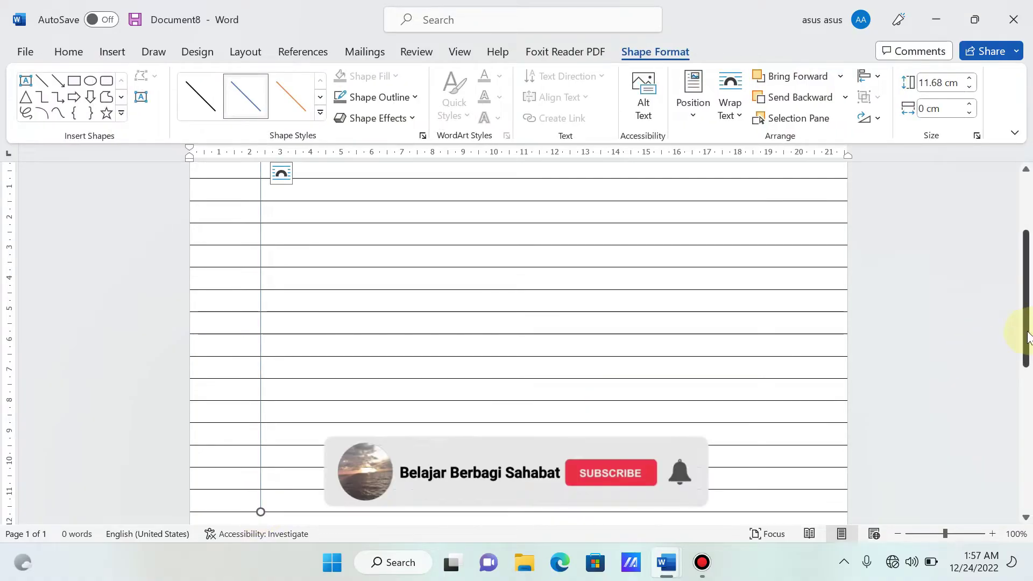
left_click_drag(1027, 337, 1024, 255)
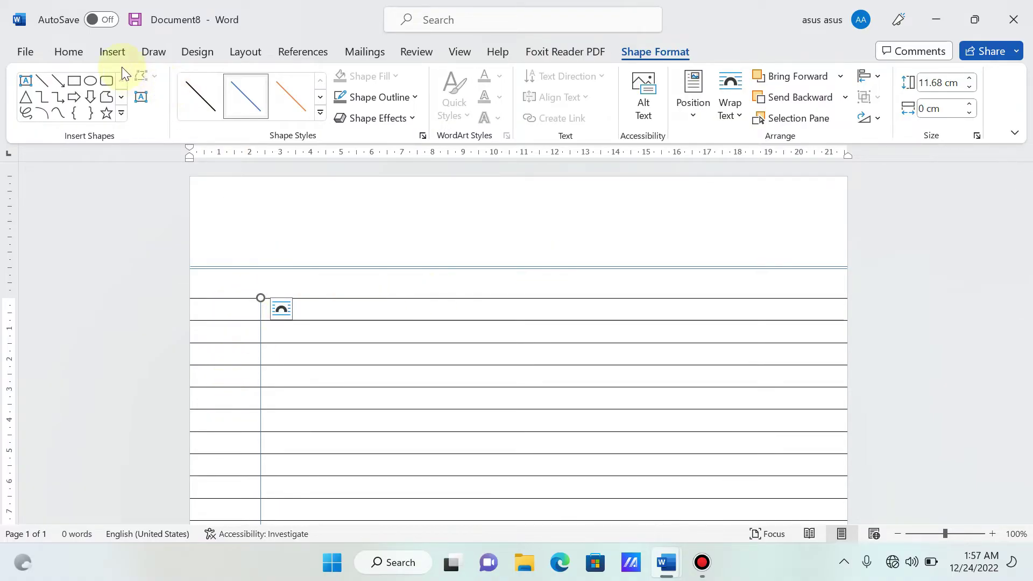
Draw a 0.51 × 0.85 cm rounded rectangle, apply the first Shape Styles preset, and move it above the rows
left_click(112, 53)
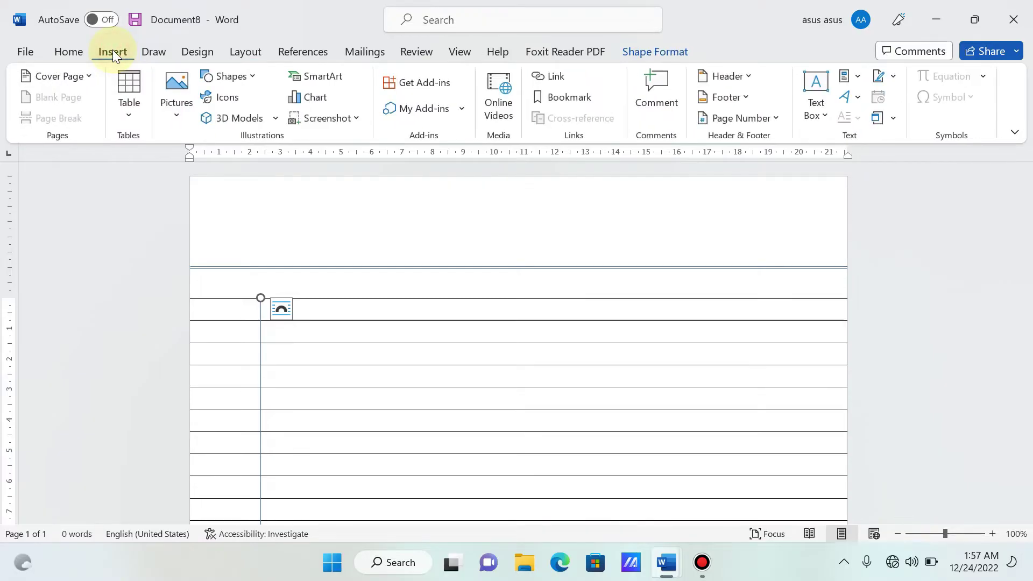
left_click(254, 78)
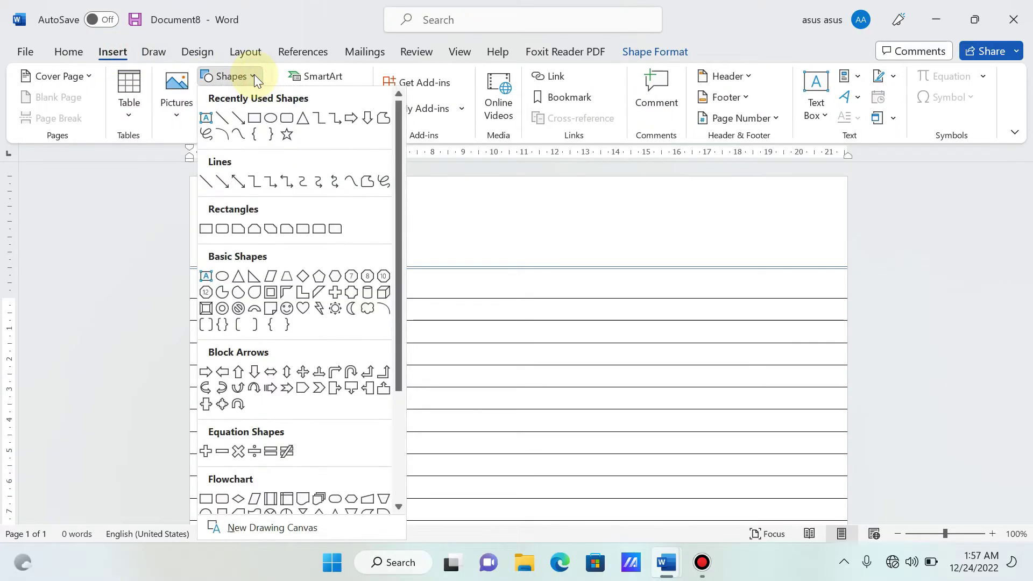
left_click(274, 118)
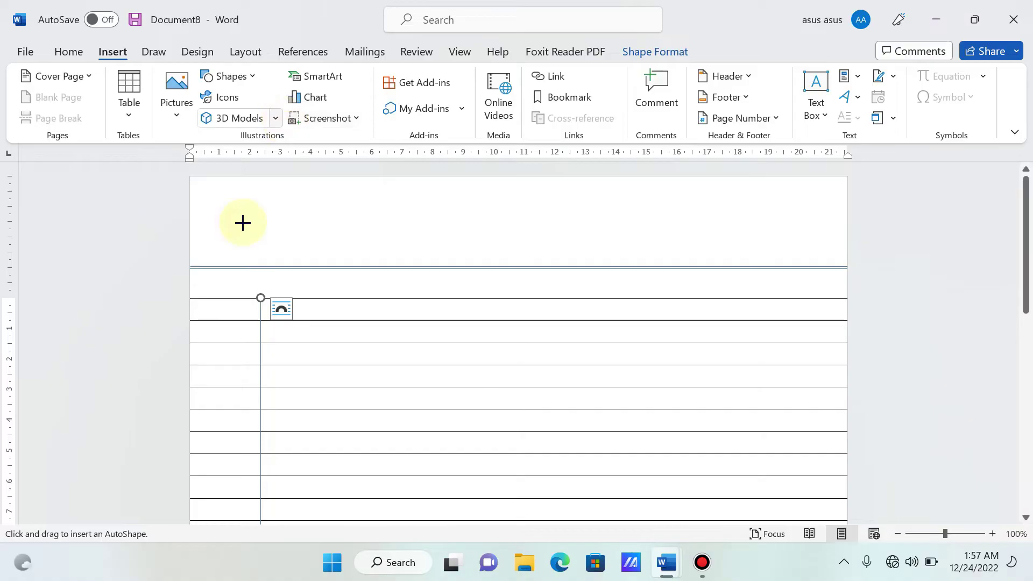
left_click_drag(222, 302, 249, 317)
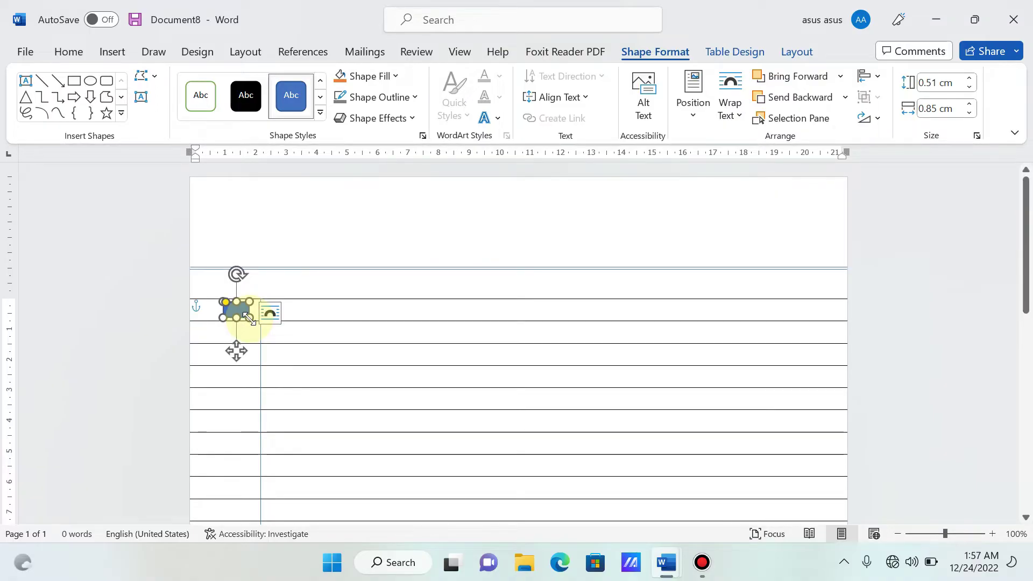
left_click(193, 106)
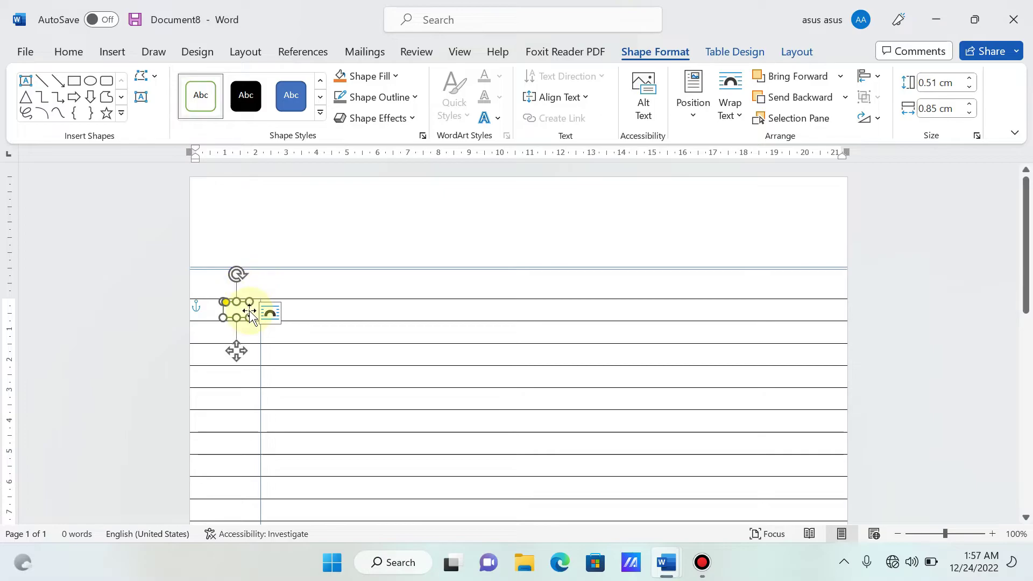
left_click_drag(274, 270, 297, 226)
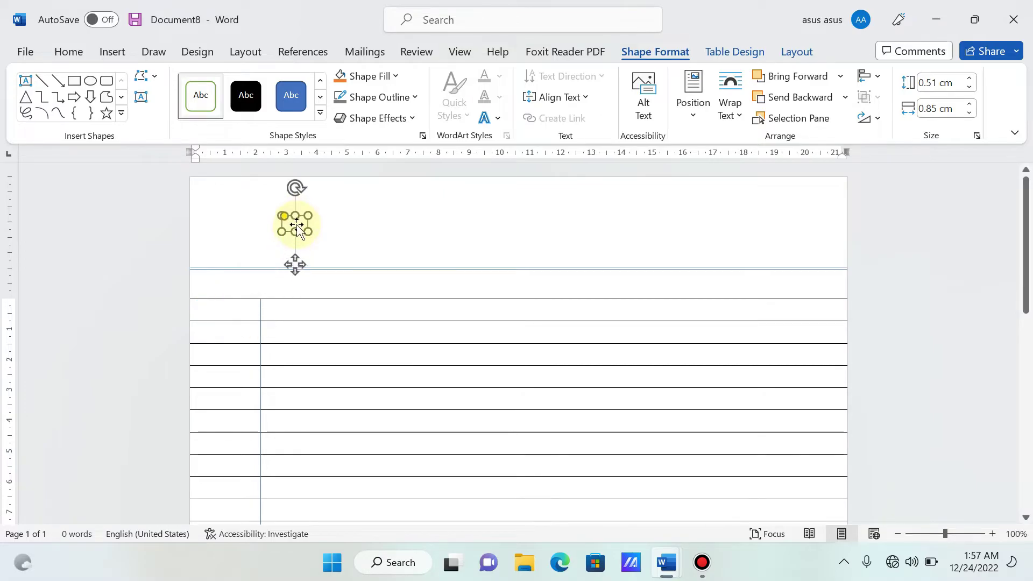
Change the rounded box's outline colour to a grey theme colour
left_click(369, 99)
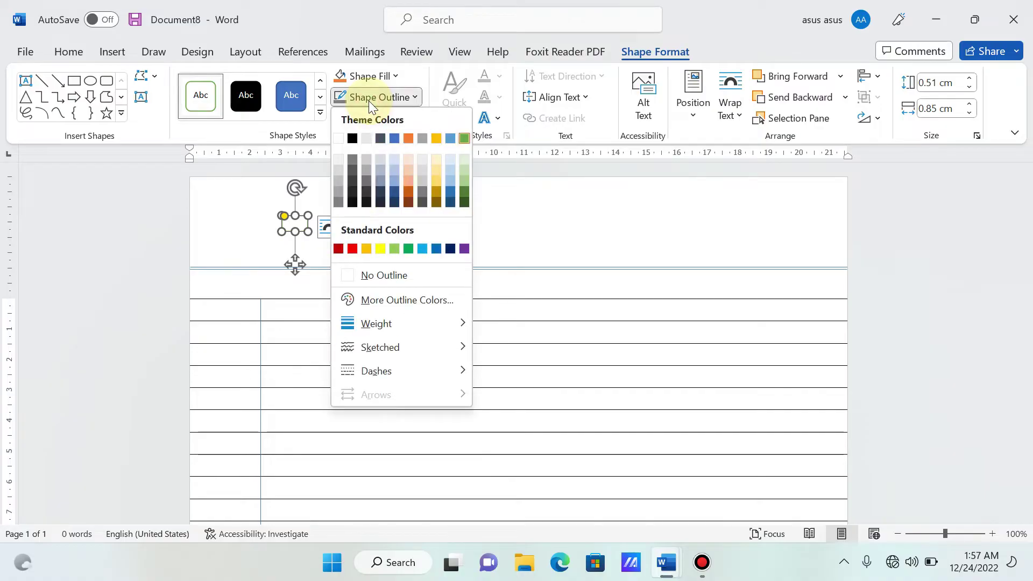
left_click(364, 176)
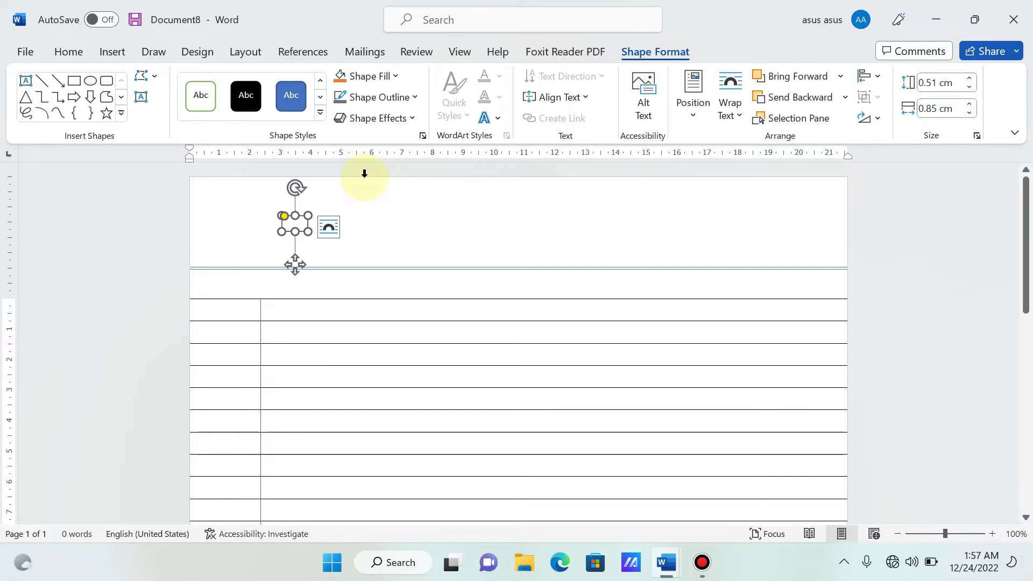
Paste copies of the rounded box and place one in each of the first five margin rows
key("ctrl+v")
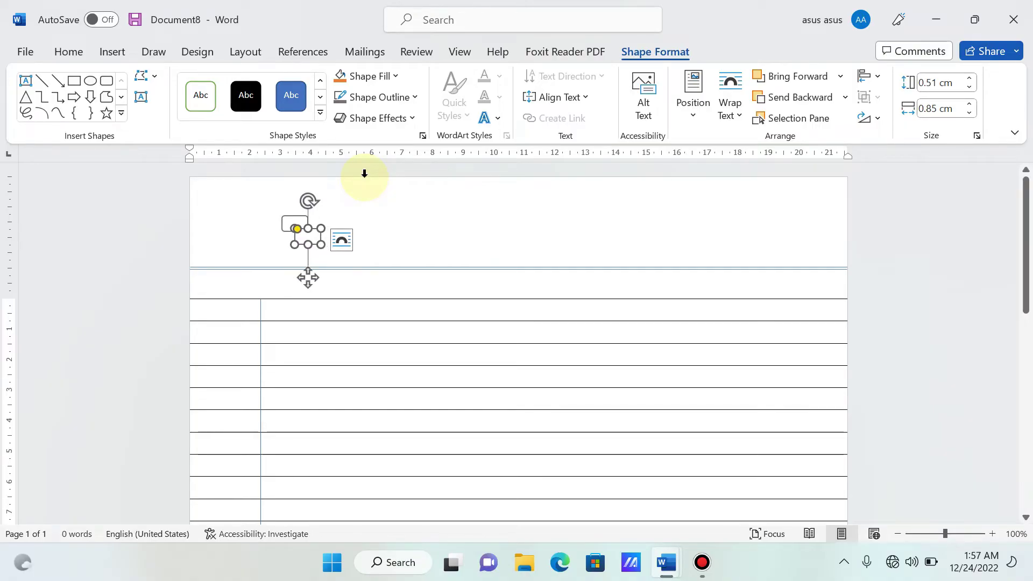
key("ctrl+v")
key("ctrl+v")
key("ctrl+v")
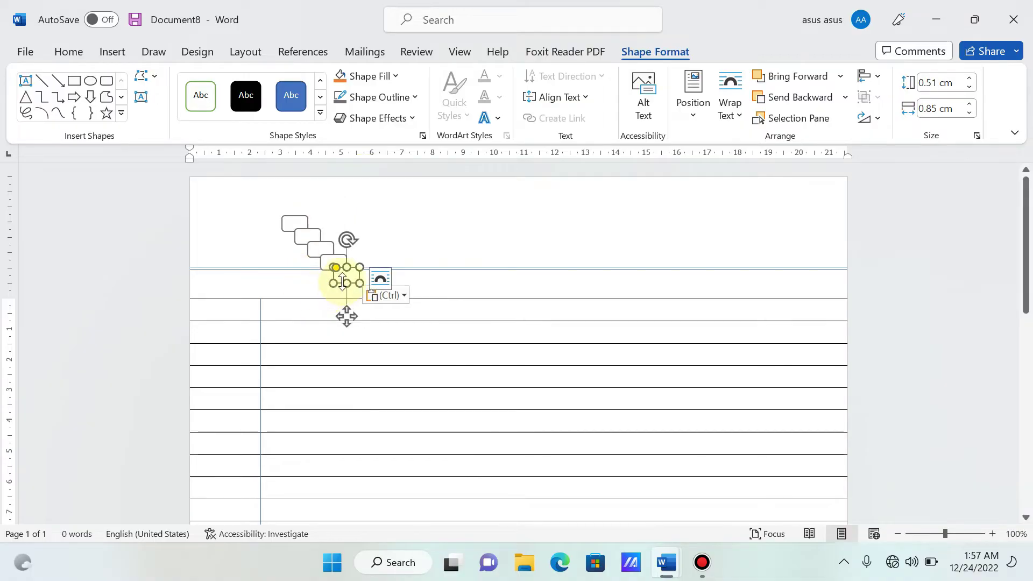
left_click_drag(340, 275, 240, 309)
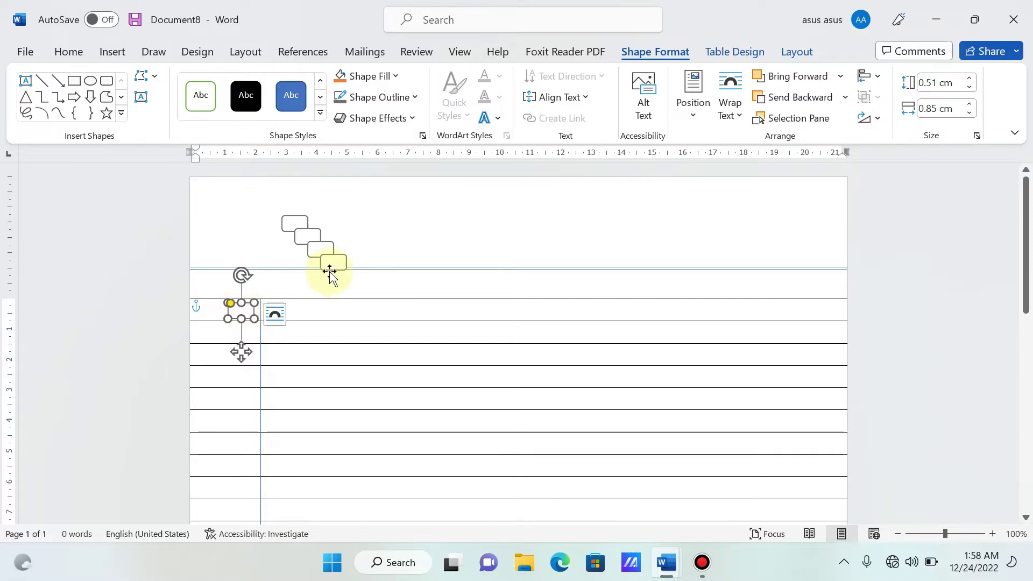
left_click_drag(332, 266, 240, 335)
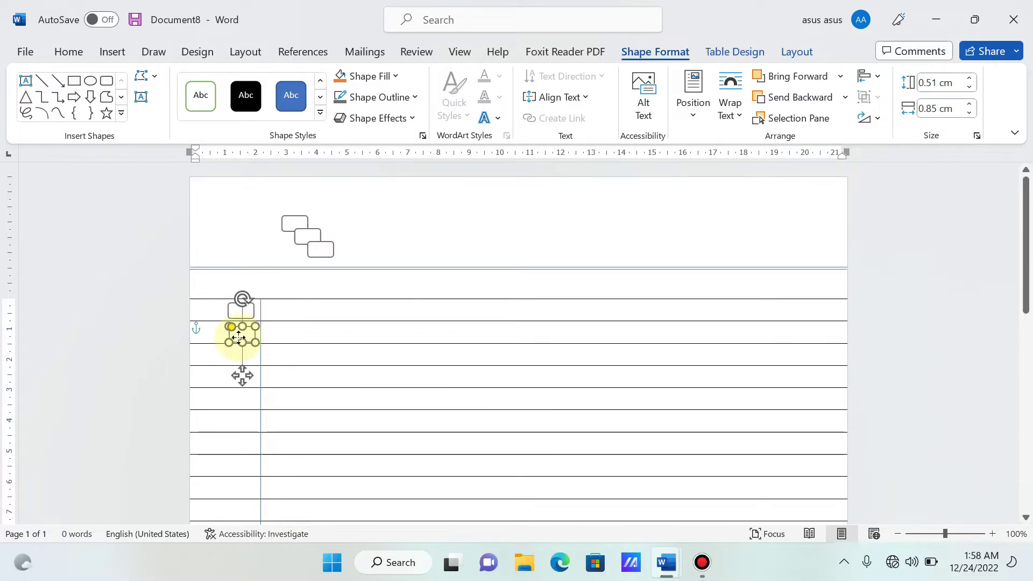
left_click_drag(240, 335, 240, 334)
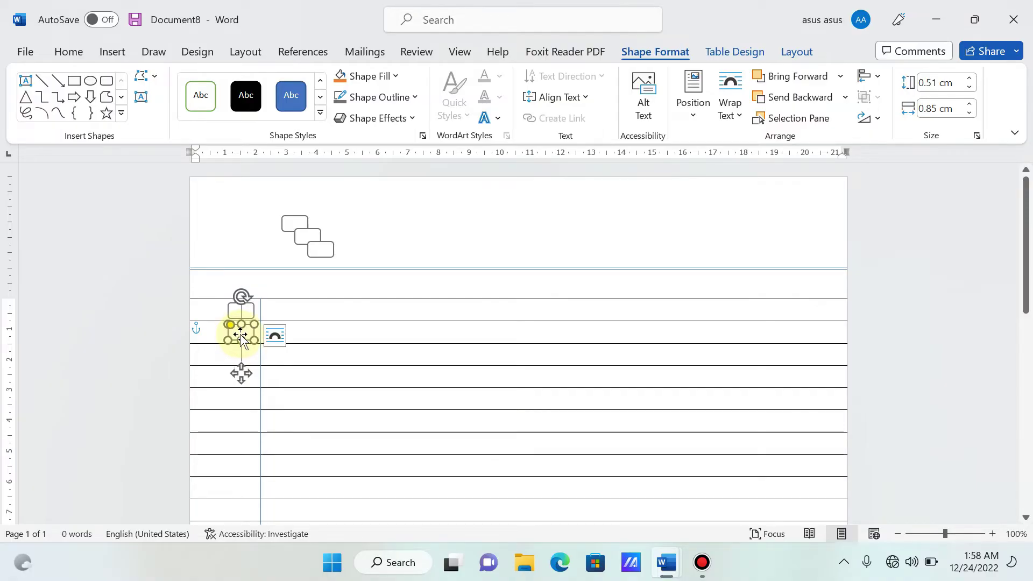
left_click_drag(320, 252, 240, 363)
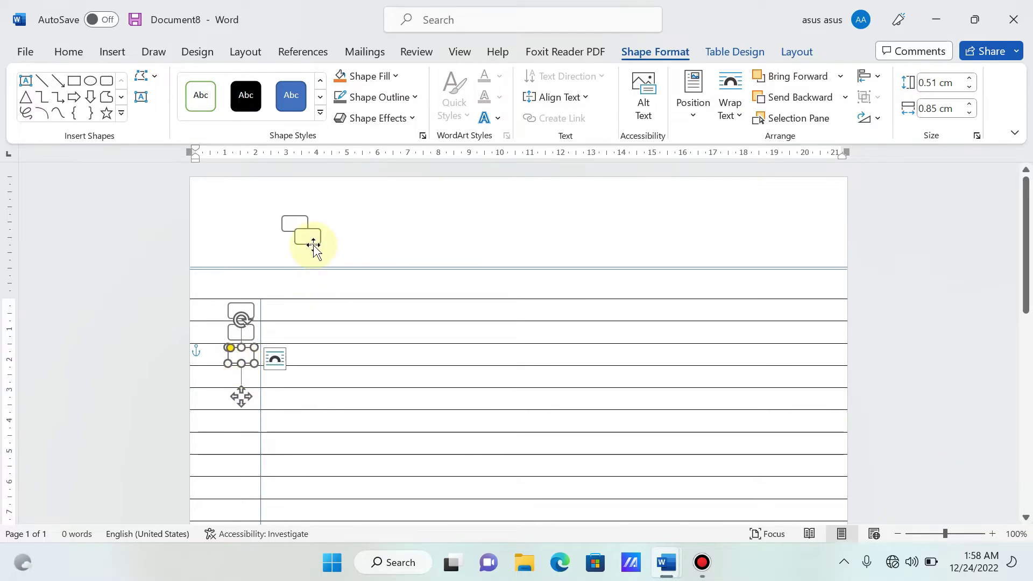
mouse_move(312, 242)
left_mouse_down()
mouse_move(258, 384)
mouse_move(244, 384)
left_mouse_up()
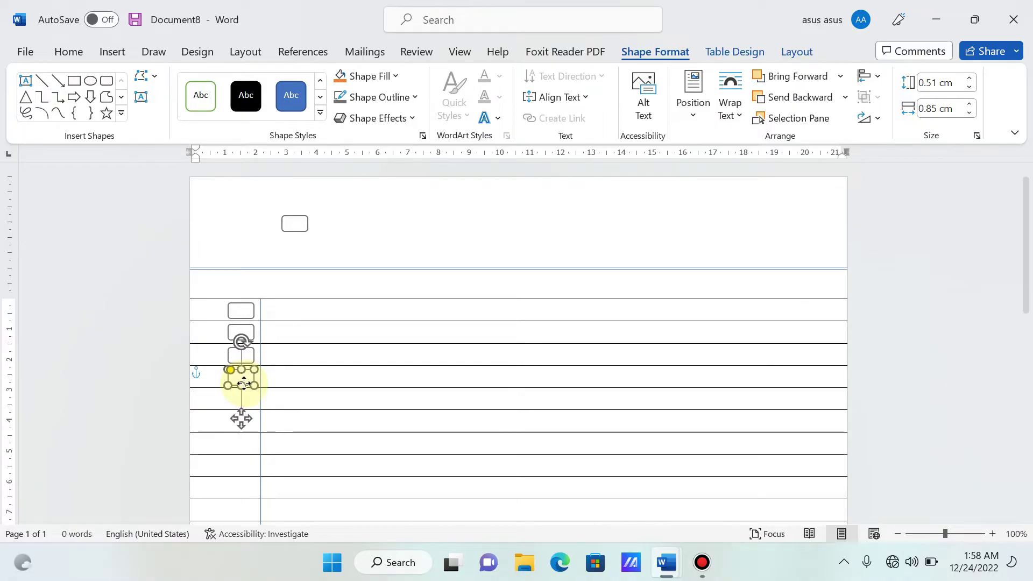
left_click_drag(293, 232, 238, 406)
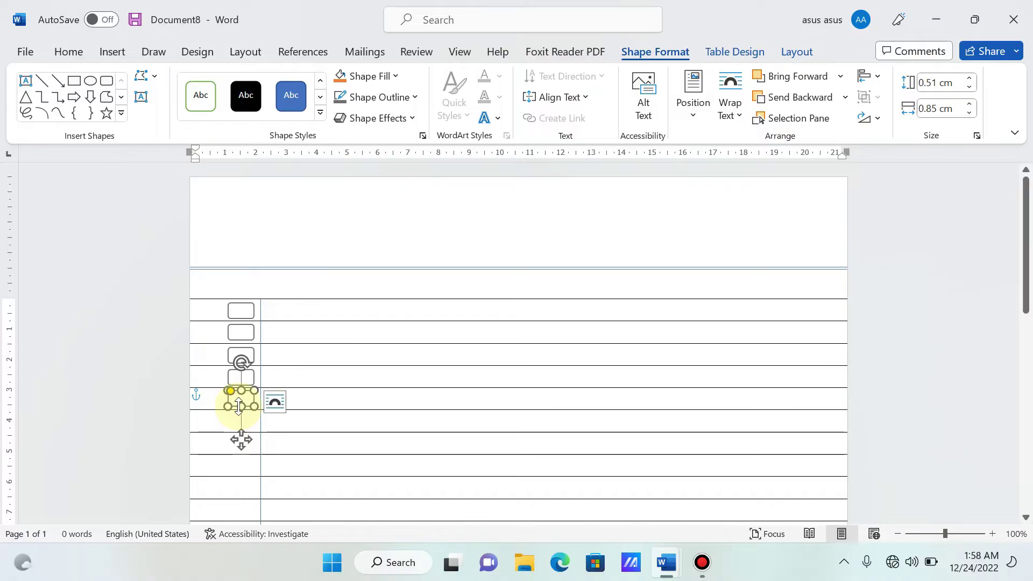
mouse_move(421, 382)
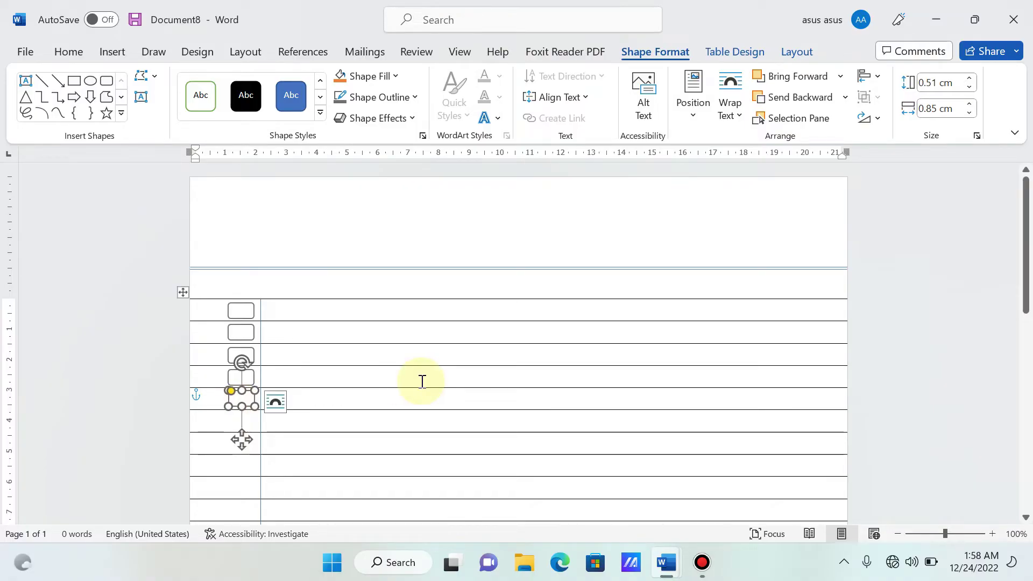
left_click(421, 382)
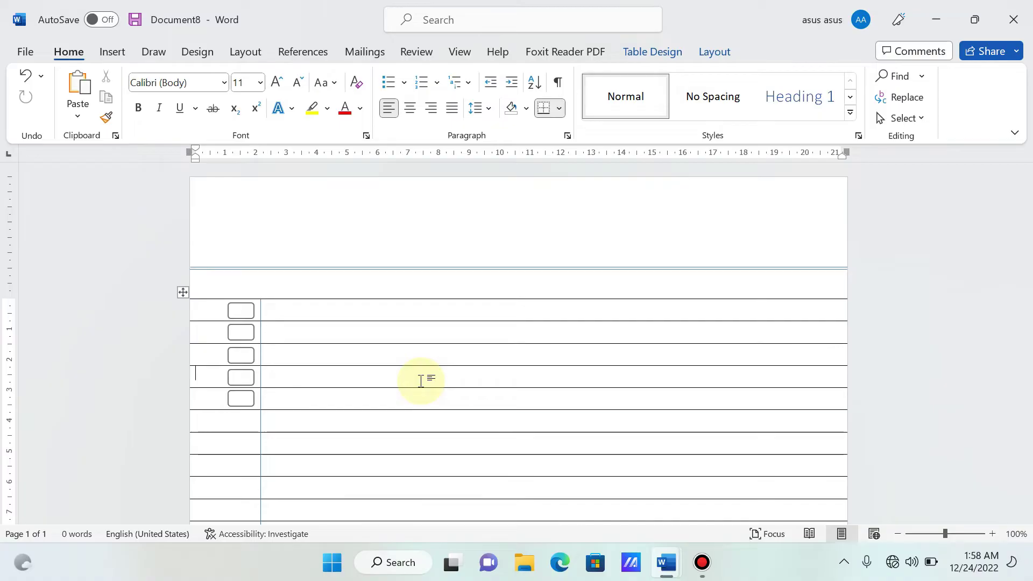
Draw a 1.8 × 5.87 cm text box in the page's top-right area above the table
left_click(109, 53)
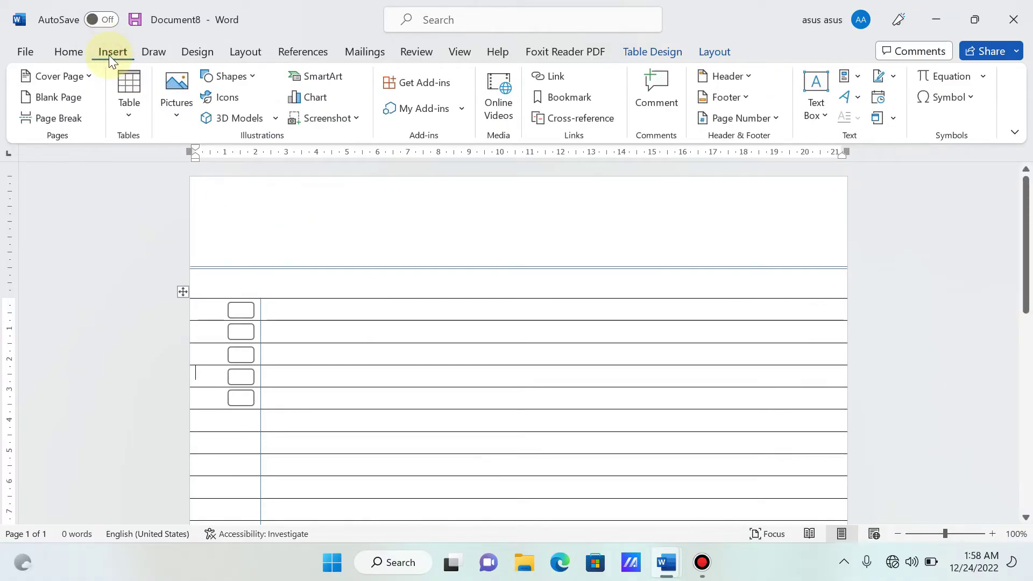
left_click(253, 77)
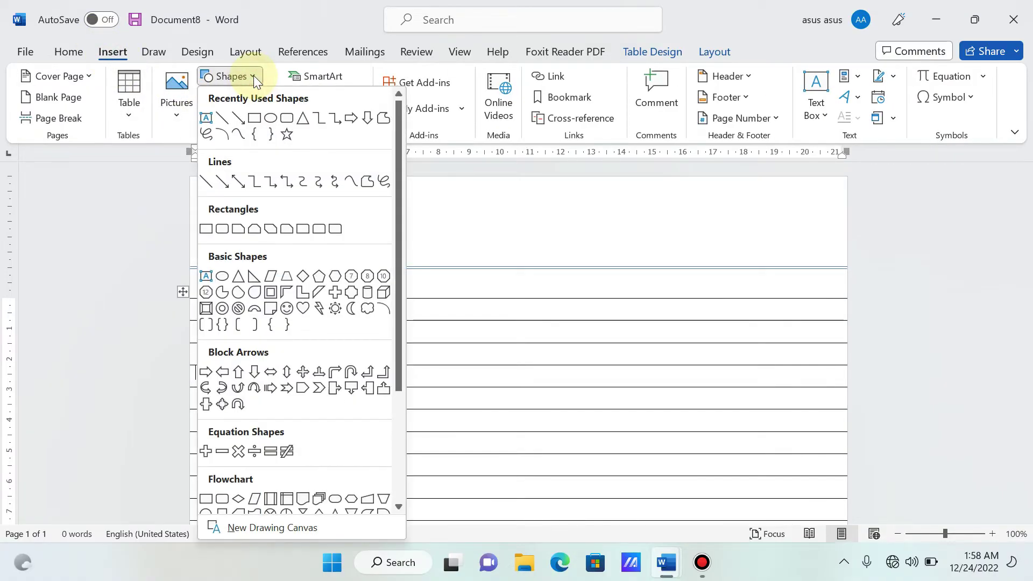
left_click(206, 119)
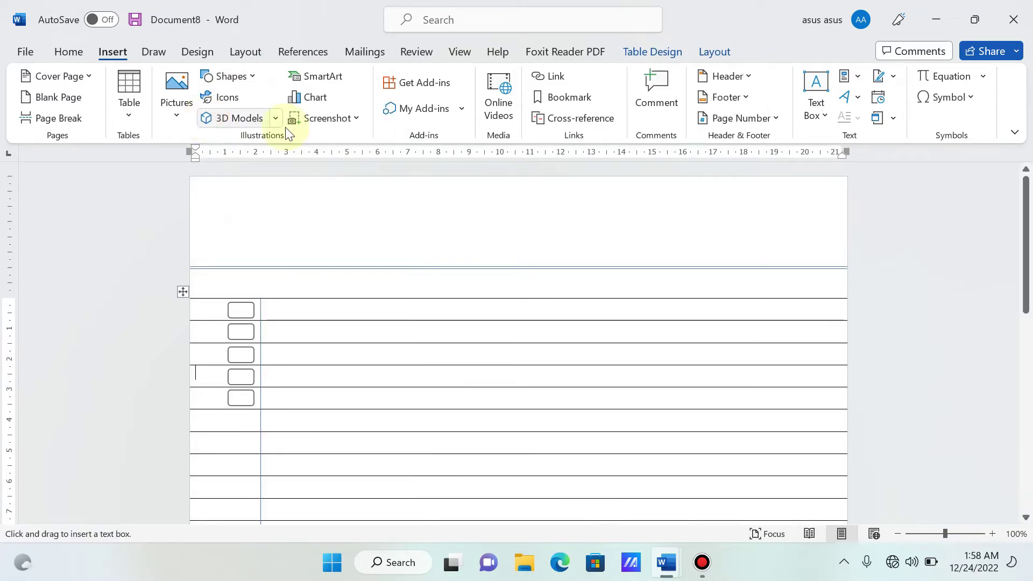
left_click_drag(665, 201, 835, 255)
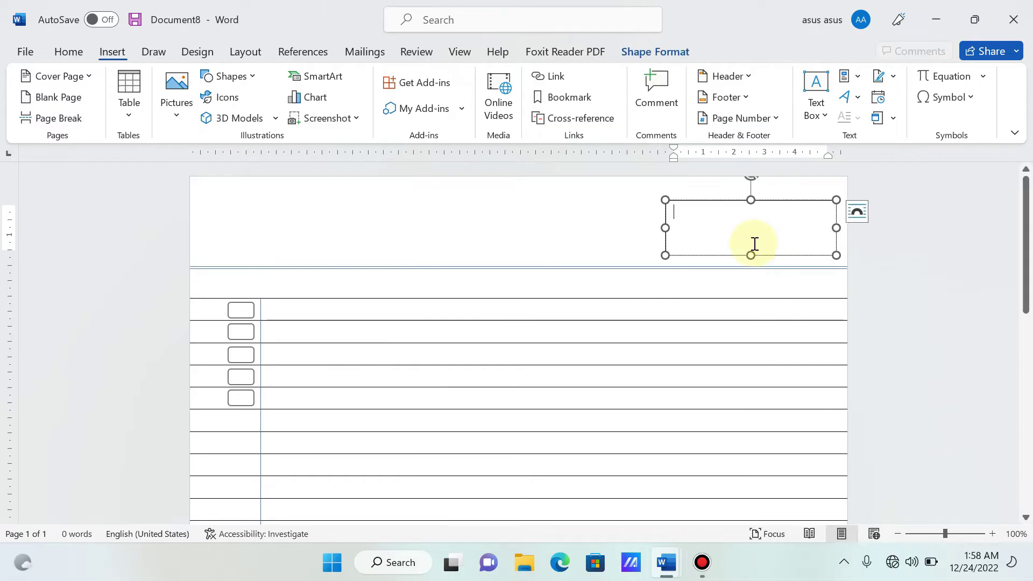
left_click_drag(665, 226, 656, 226)
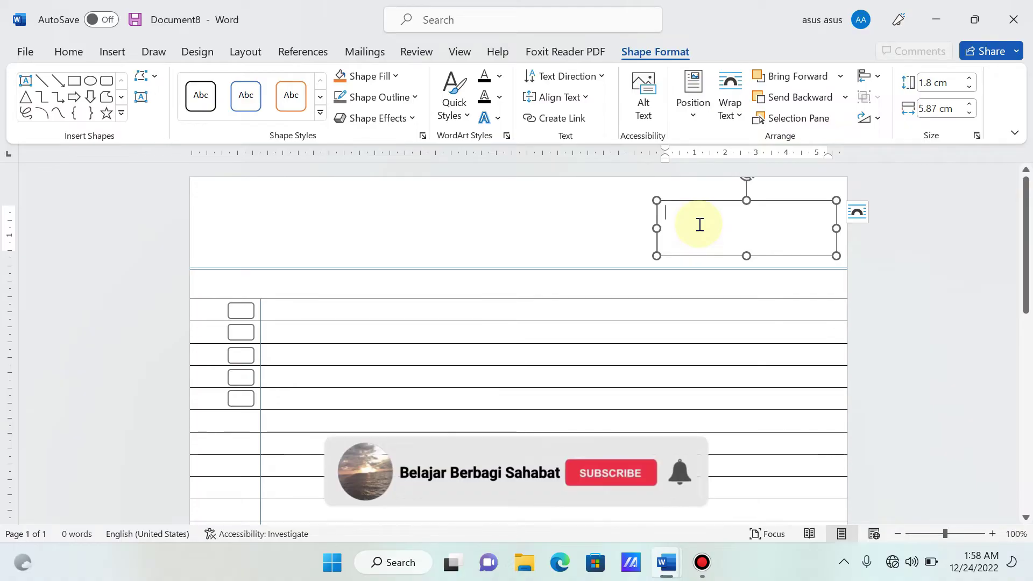
Type 'No :' in the text box followed by an underlined tab blank
type("No")
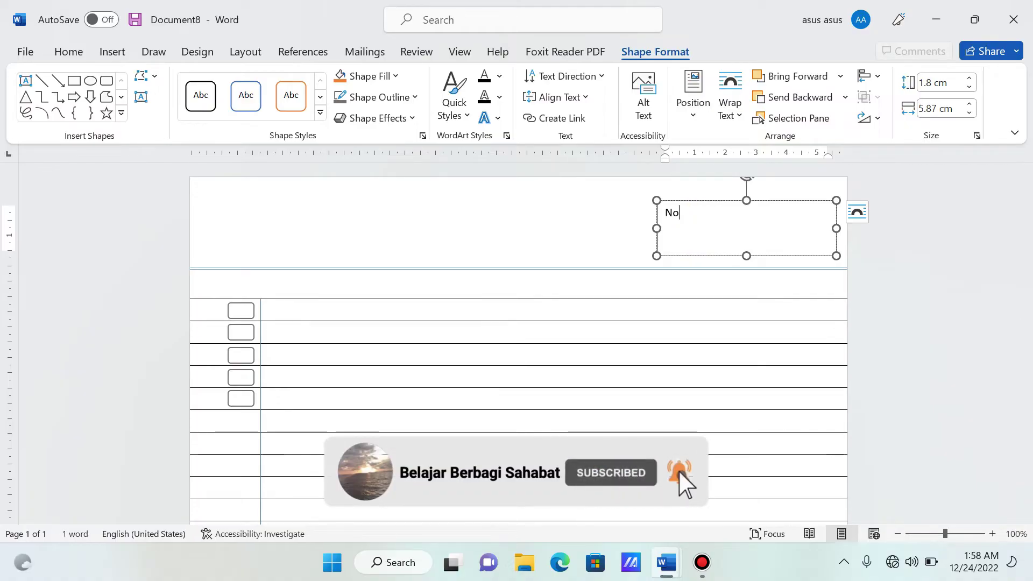
type(" :")
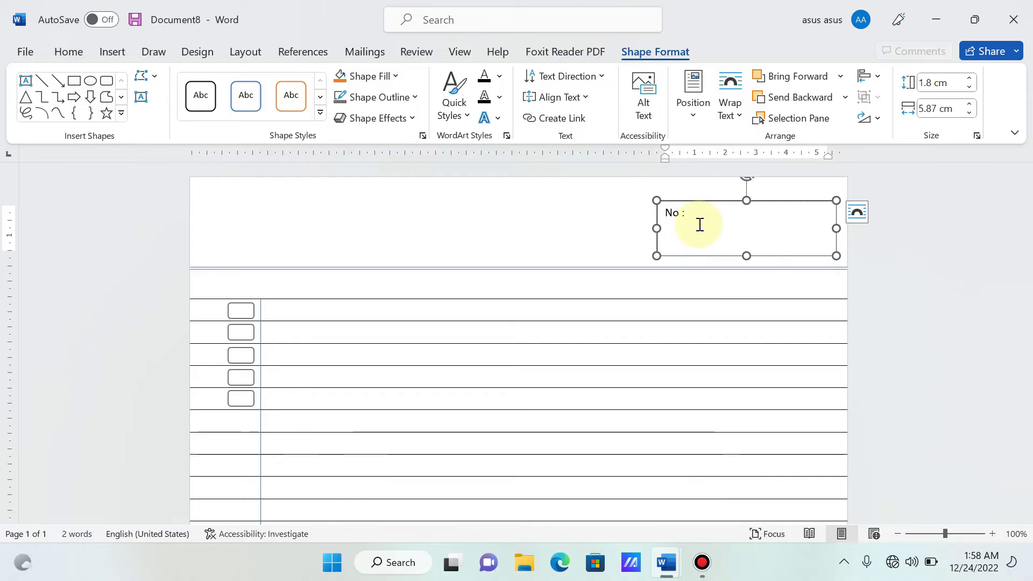
left_click(81, 57)
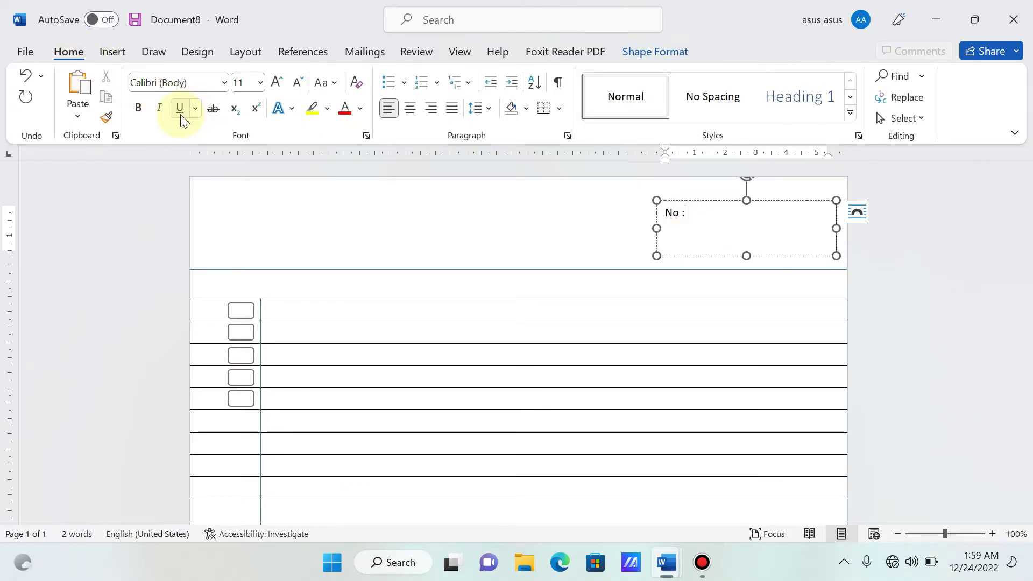
left_click(180, 114)
key("Tab")
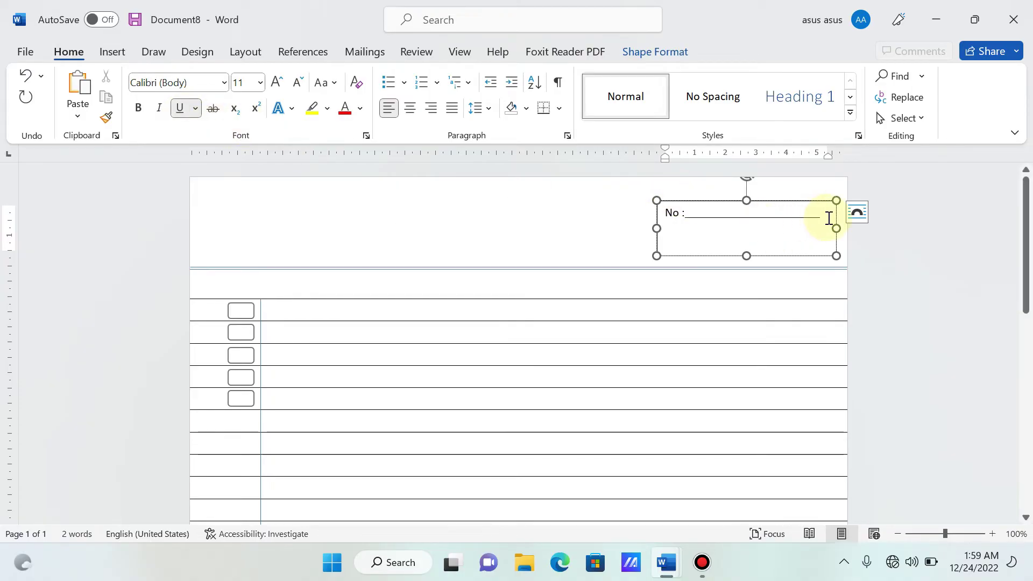
Duplicate the 'No :' line below and change its label to 'Date :'
left_click_drag(828, 218, 666, 216)
key("ctrl+c")
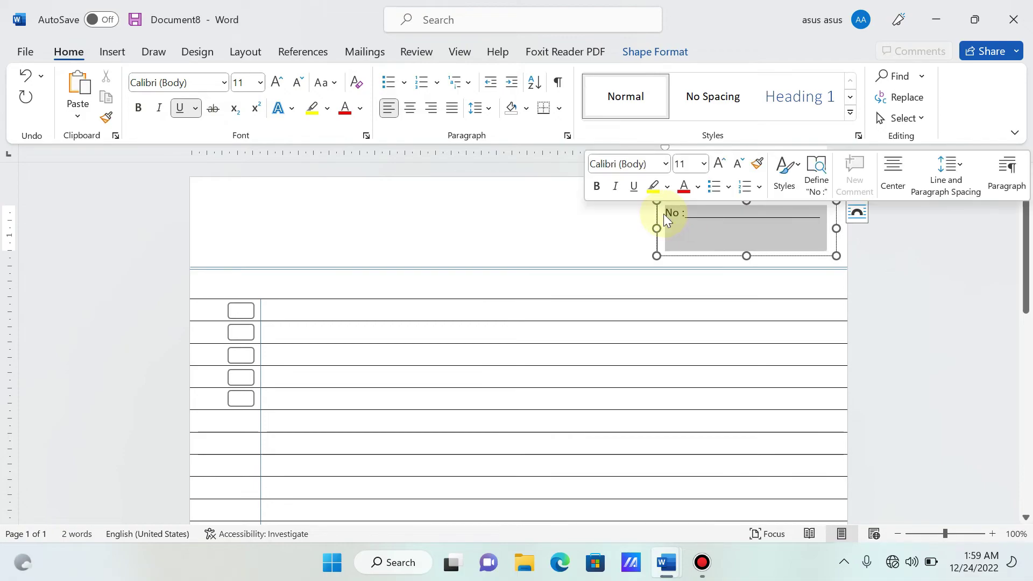
key("Right")
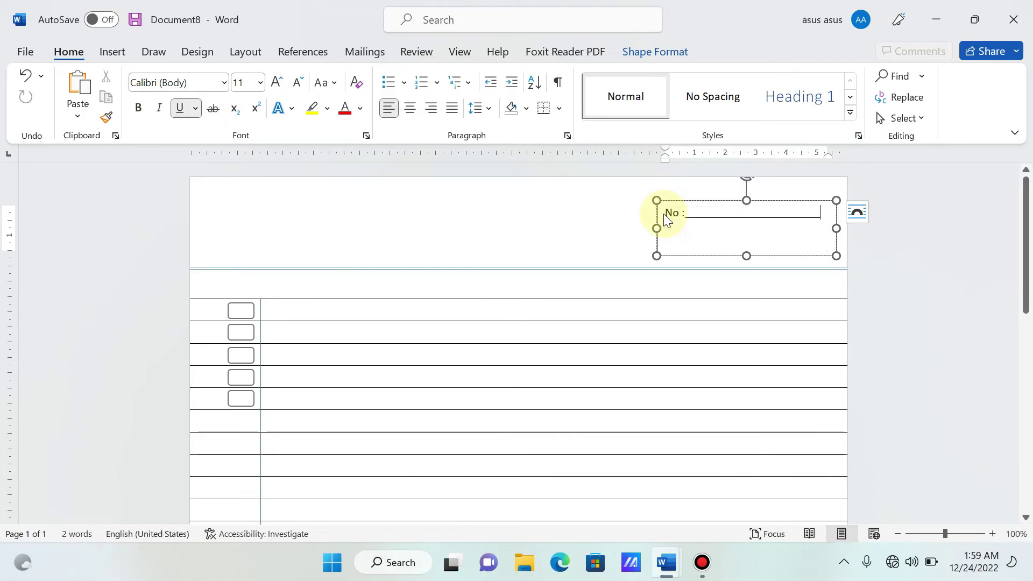
key("ctrl+v")
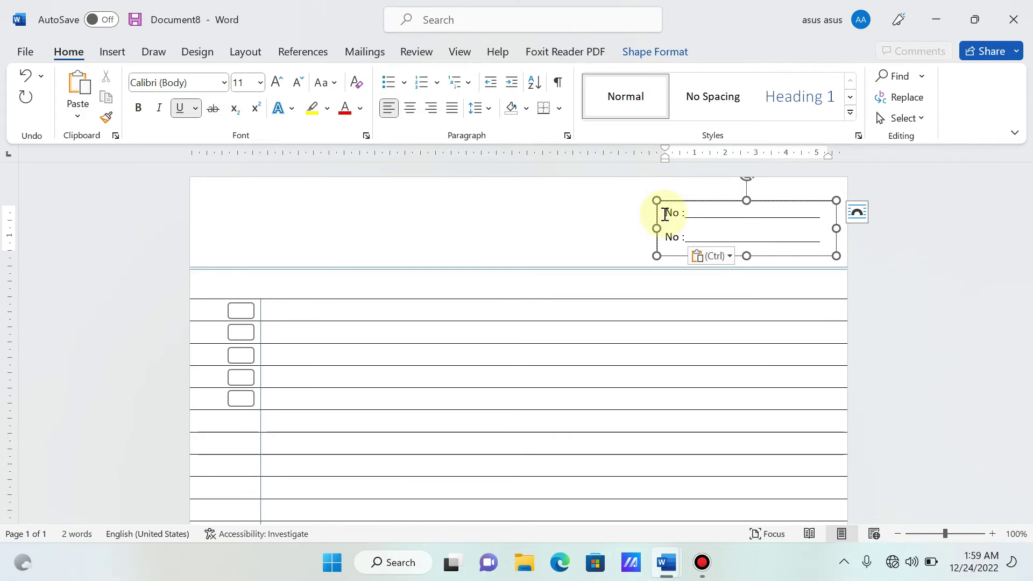
double_click(675, 237)
key("BackSpace")
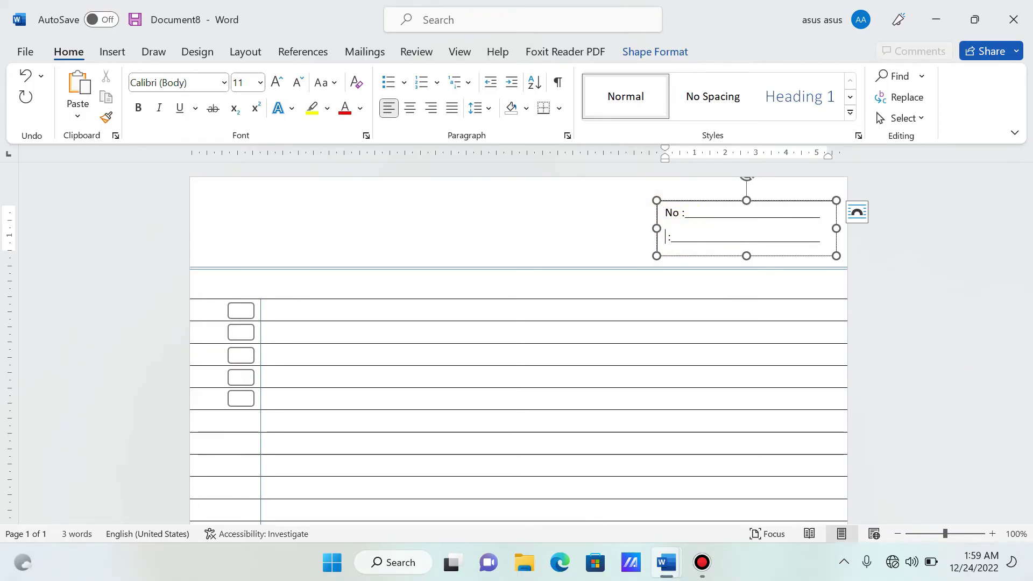
type("Date")
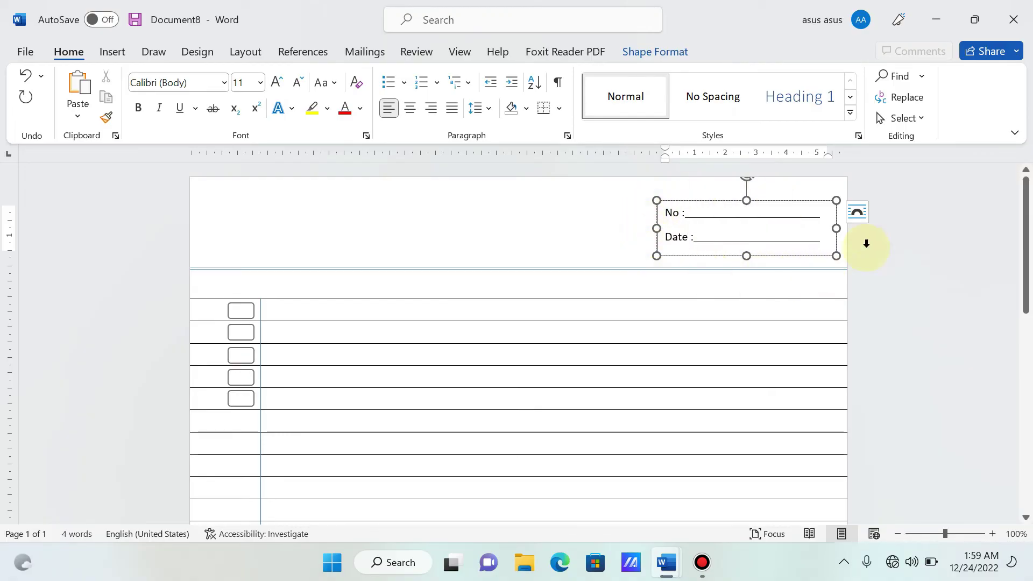
double_click(835, 256)
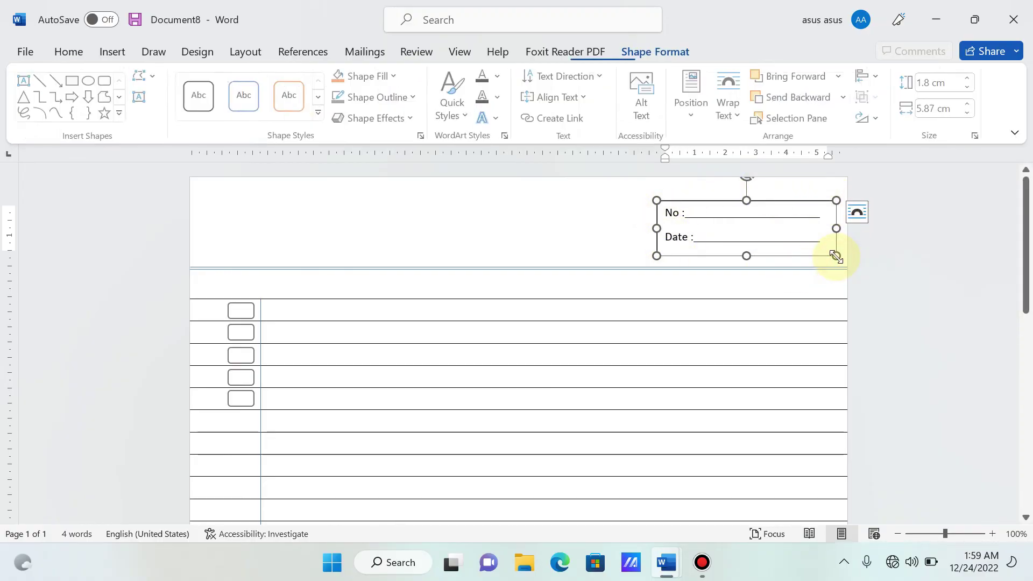
Set the No and Date text box's shape outline to No Outline, then deselect it
left_click(391, 102)
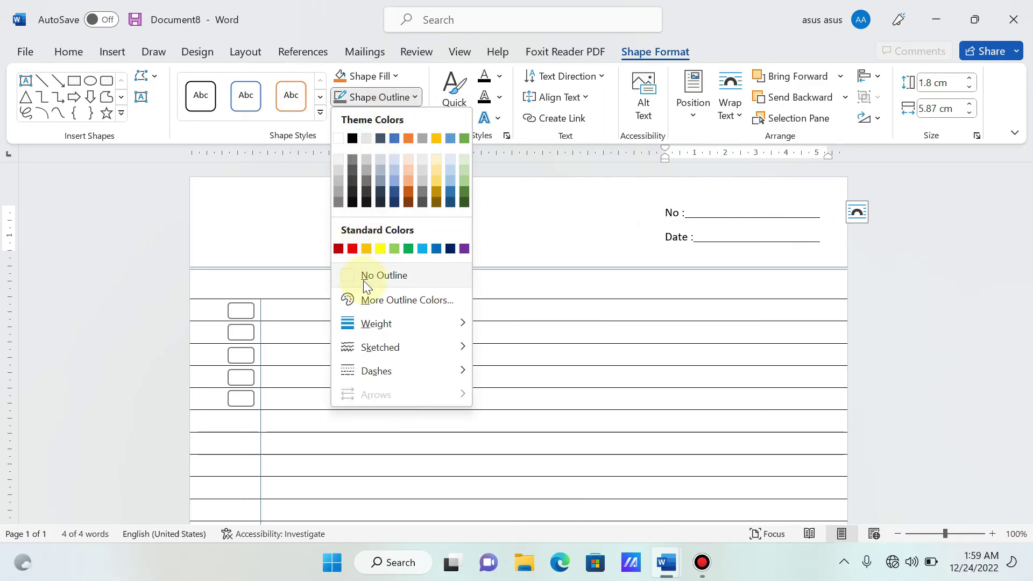
left_click(363, 277)
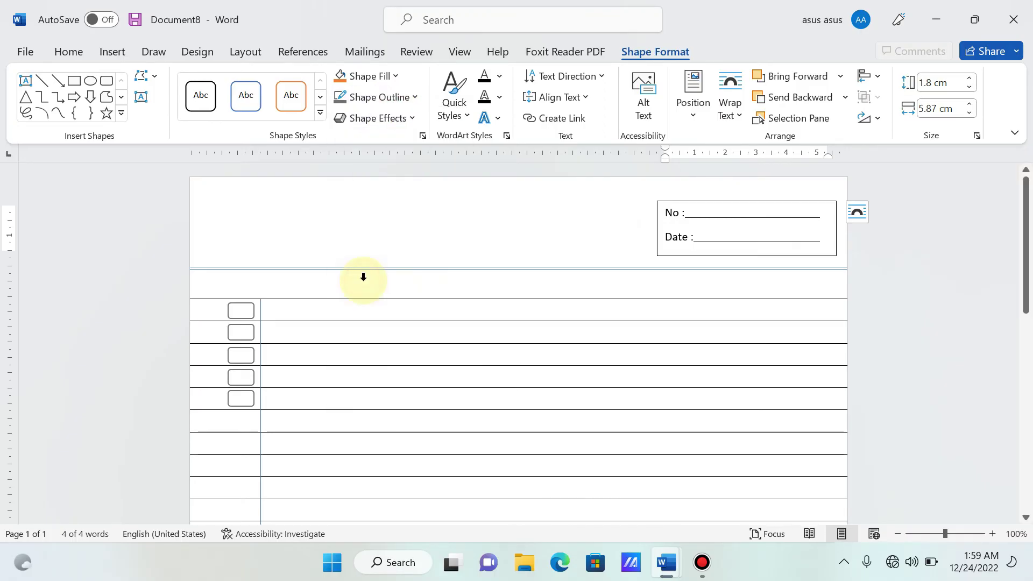
left_click(430, 435)
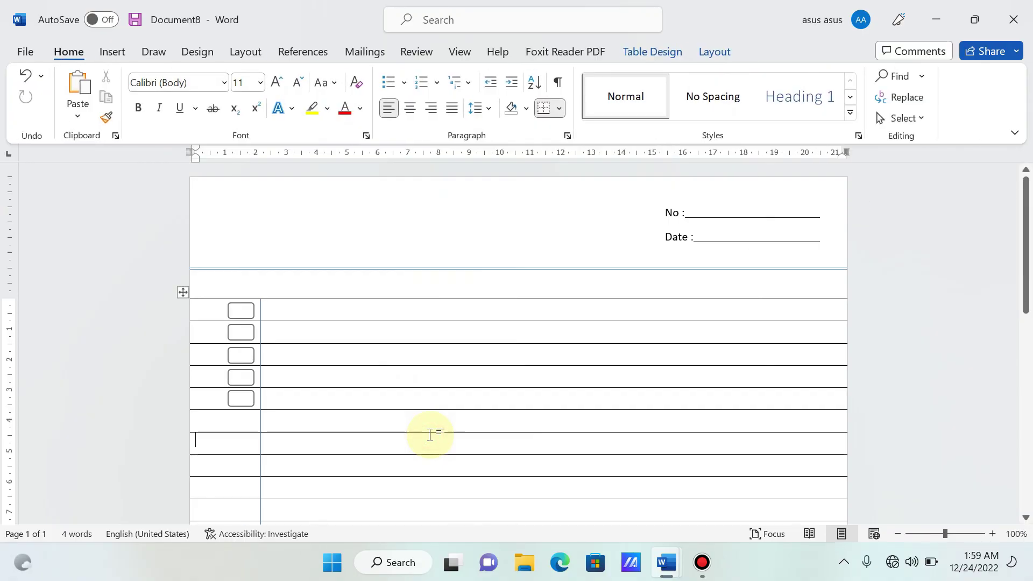